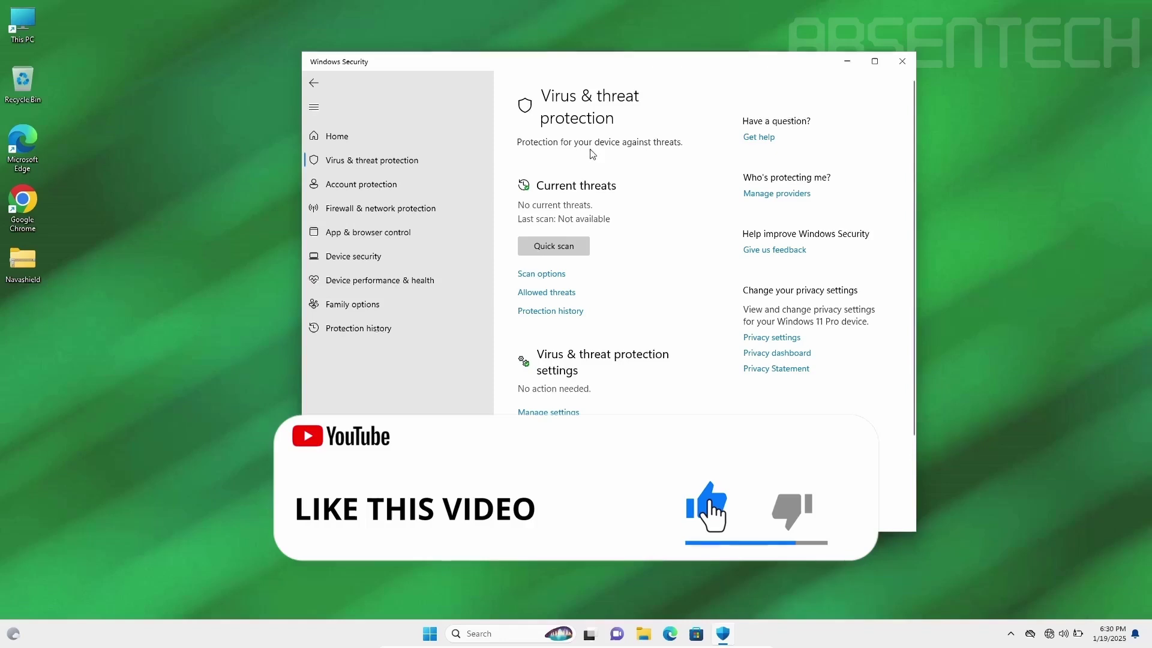
- Extract the Navashield archive directly onto the desktop with 7-Zip
{"action": "right_click", "coordinate": [35, 260]}
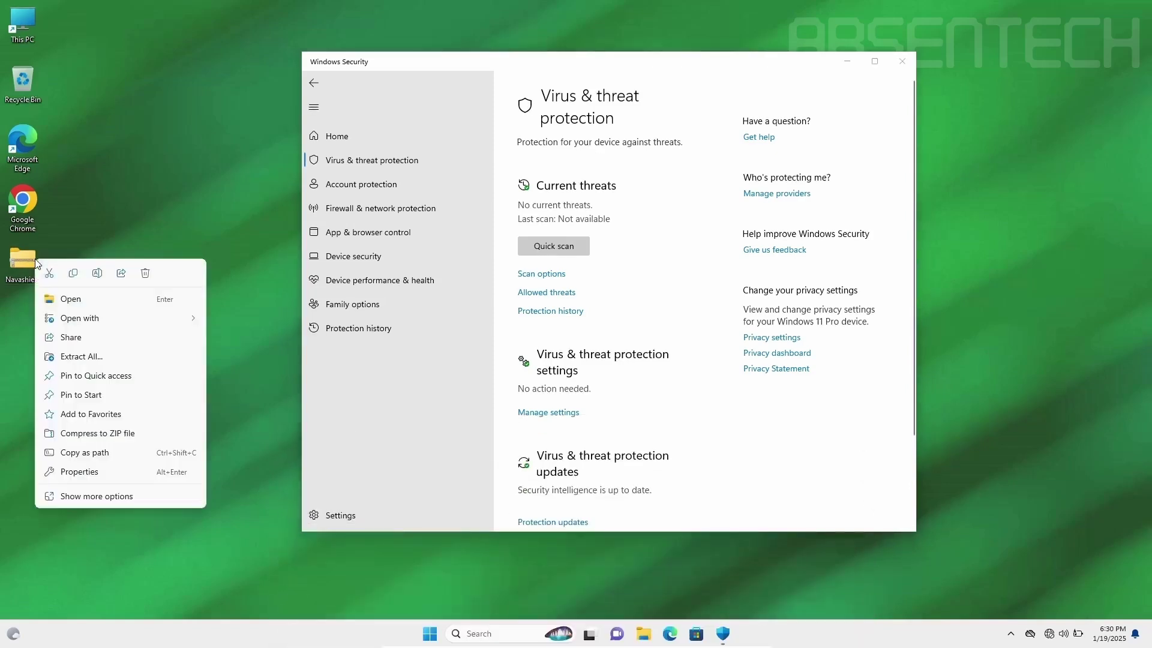
{"action": "left_click", "coordinate": [99, 497]}
{"action": "mouse_move", "coordinate": [147, 331]}
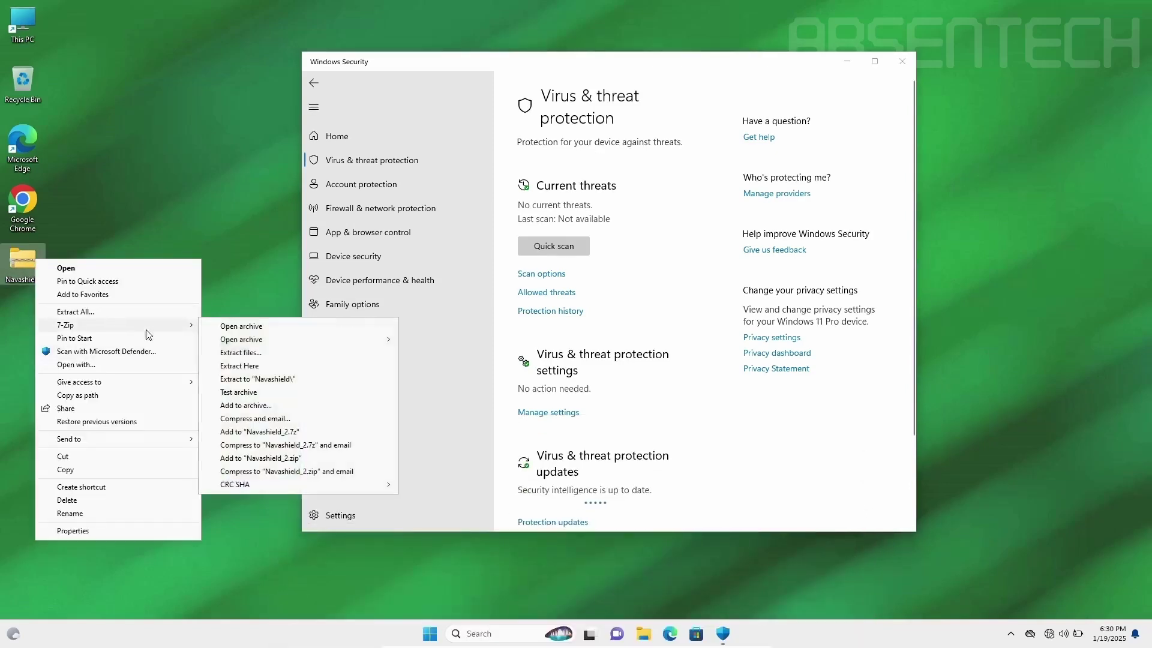
{"action": "left_click", "coordinate": [240, 366]}
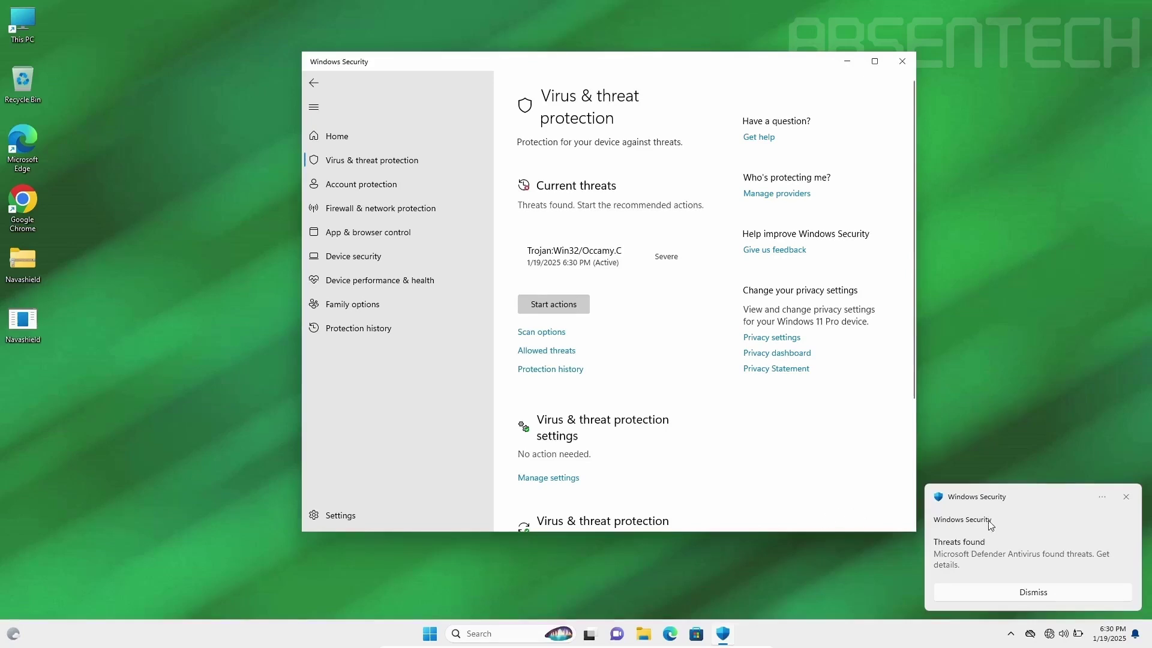
- Quarantine the Trojan:Win32/Occamy.C threat and start the action
{"action": "left_click", "coordinate": [690, 257]}
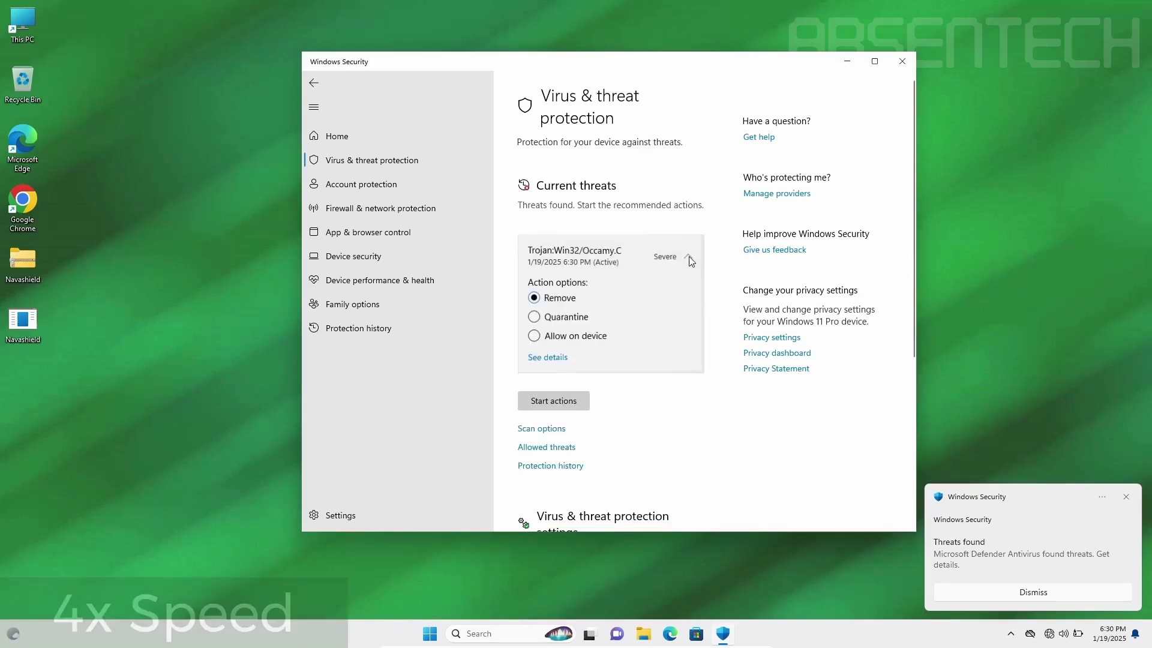
{"action": "left_click", "coordinate": [534, 317]}
{"action": "left_click", "coordinate": [554, 404]}
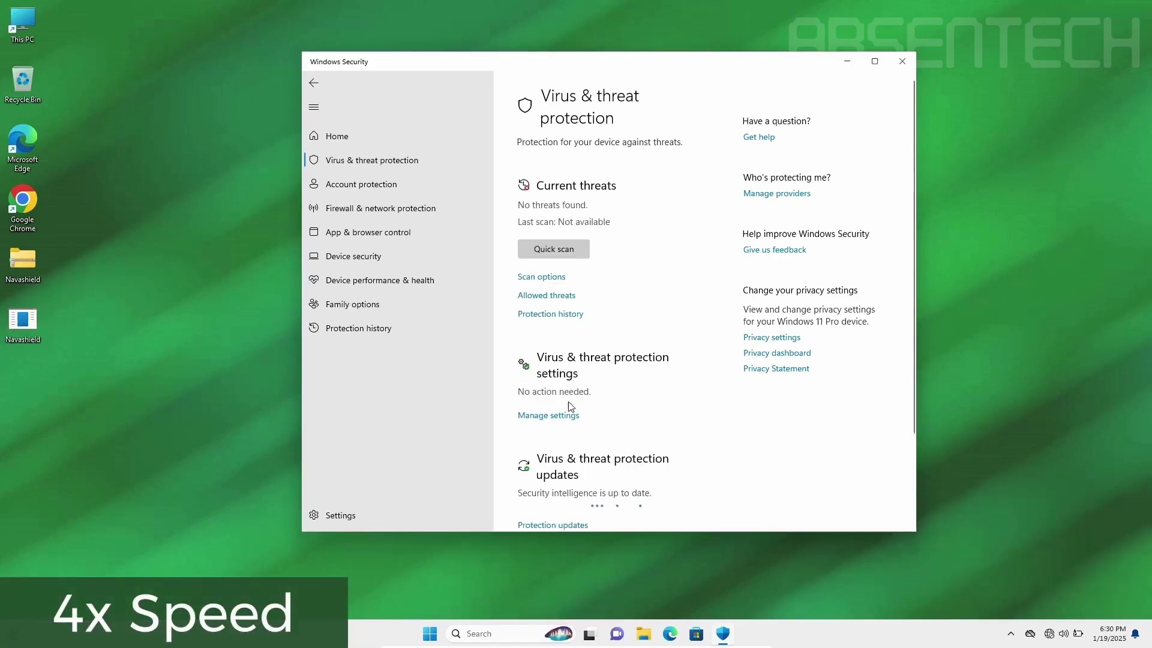
{"action": "left_click", "coordinate": [569, 420]}
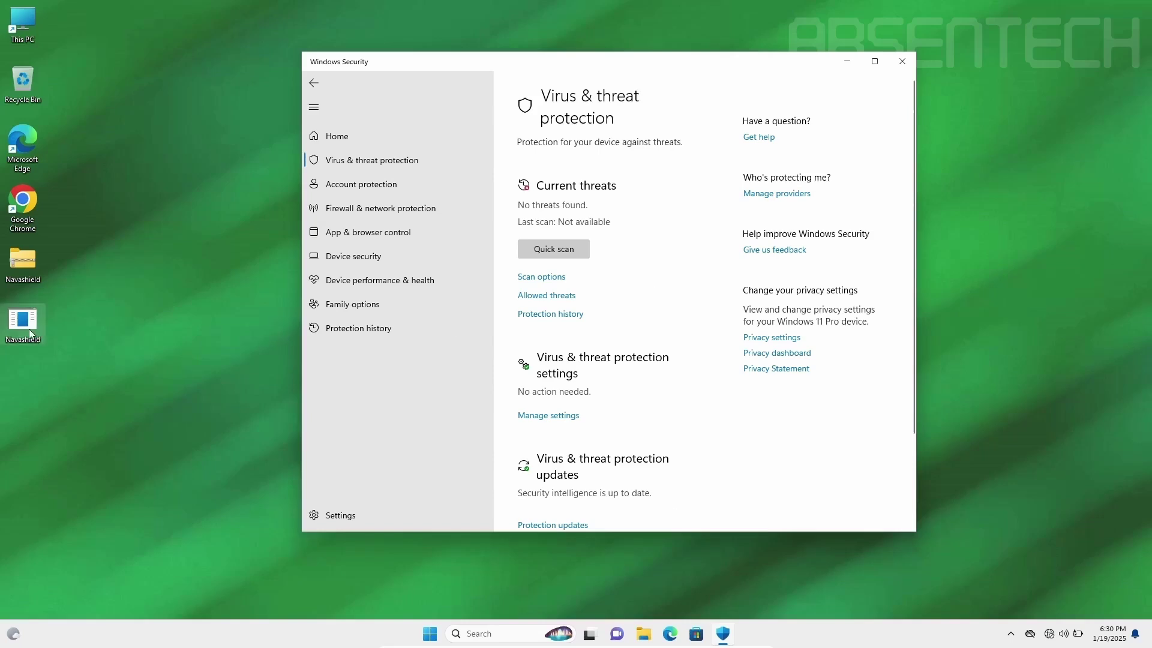
- Move the extracted Navashield file to an empty desktop spot, accept Defender's restart request and allow Windows Security to make changes
{"action": "left_click_drag", "start_coordinate": [29, 329], "coordinate": [129, 270]}
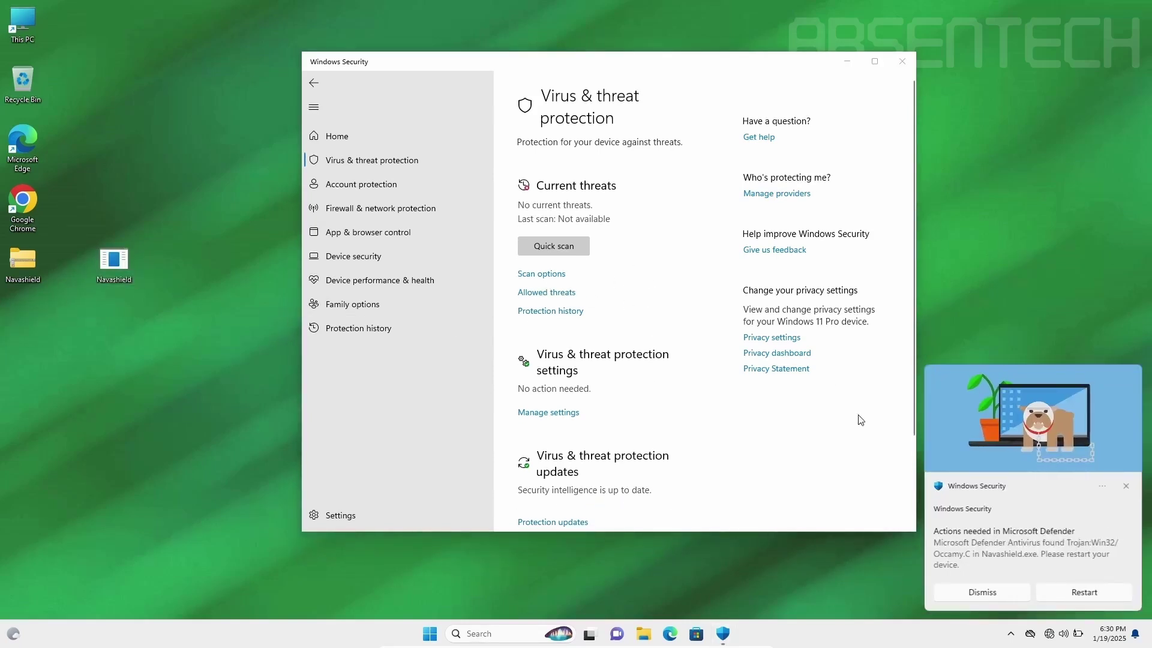
{"action": "left_click", "coordinate": [1076, 594]}
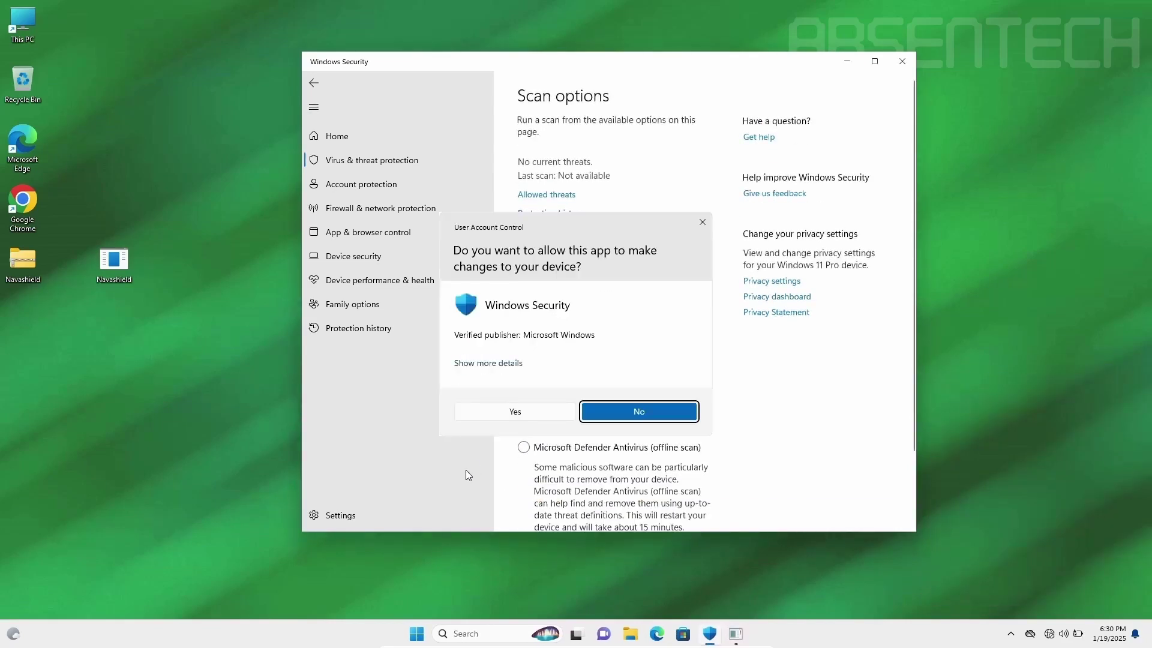
{"action": "left_click", "coordinate": [514, 412]}
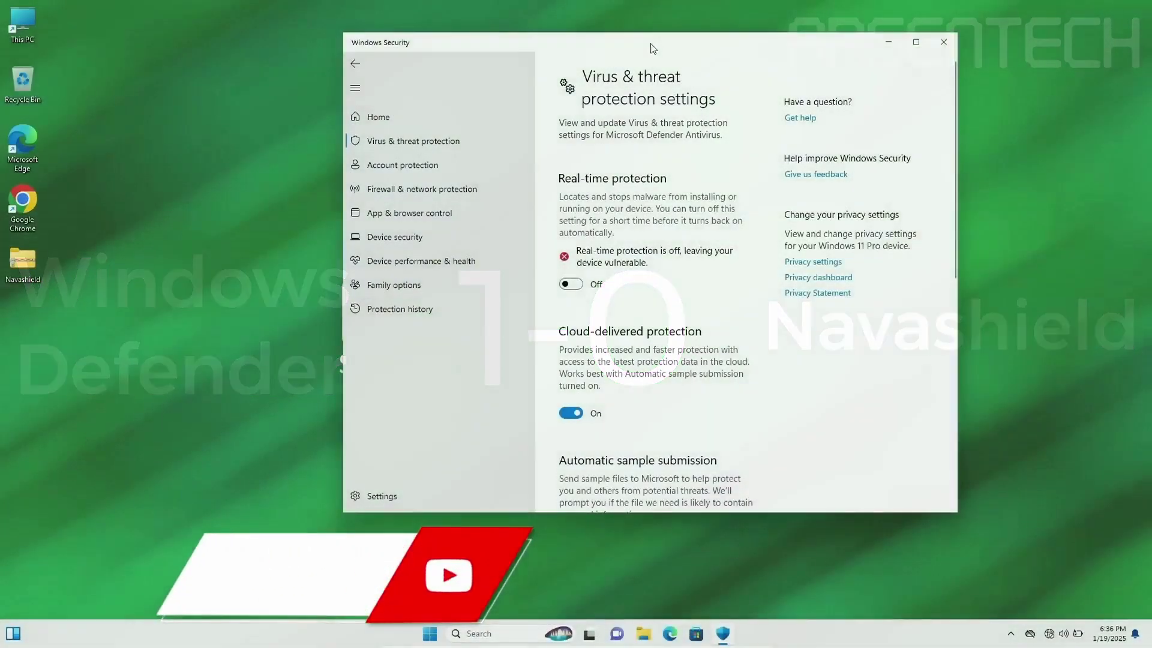
- Return to the Virus & threat protection overview and extract the Navashield archive again with 7-Zip, placing the program on an empty desktop area
{"action": "left_click_drag", "start_coordinate": [651, 46], "coordinate": [625, 76]}
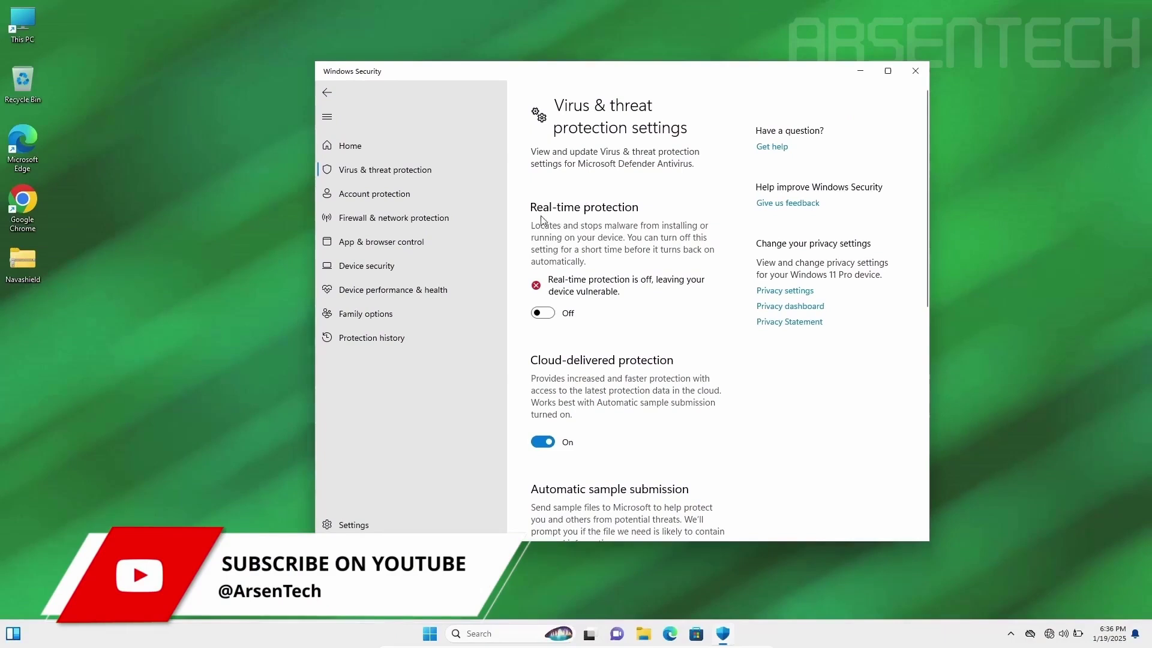
{"action": "left_click", "coordinate": [330, 99]}
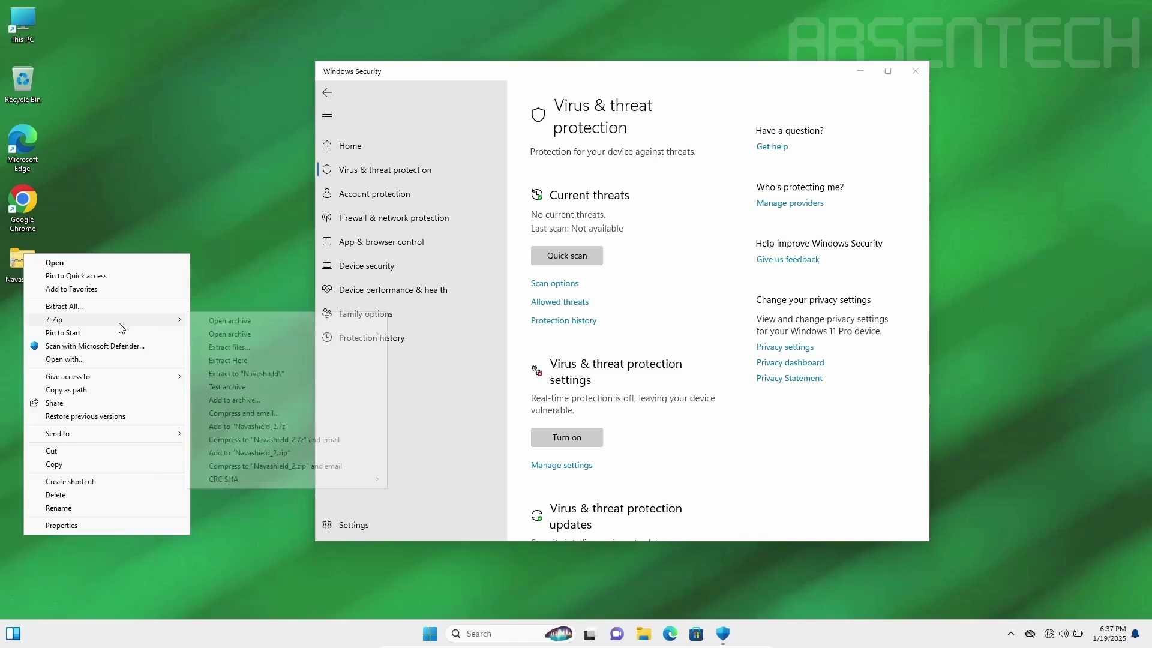
{"action": "mouse_move", "coordinate": [180, 319]}
{"action": "left_click", "coordinate": [257, 358]}
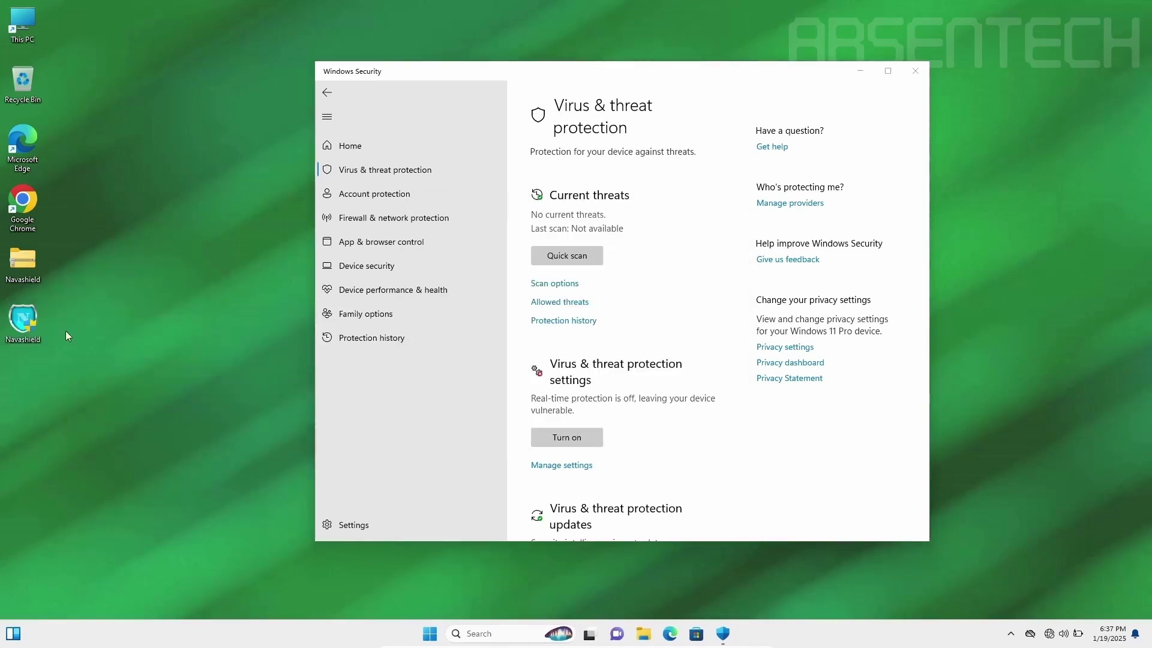
{"action": "left_click_drag", "start_coordinate": [26, 321], "coordinate": [169, 264]}
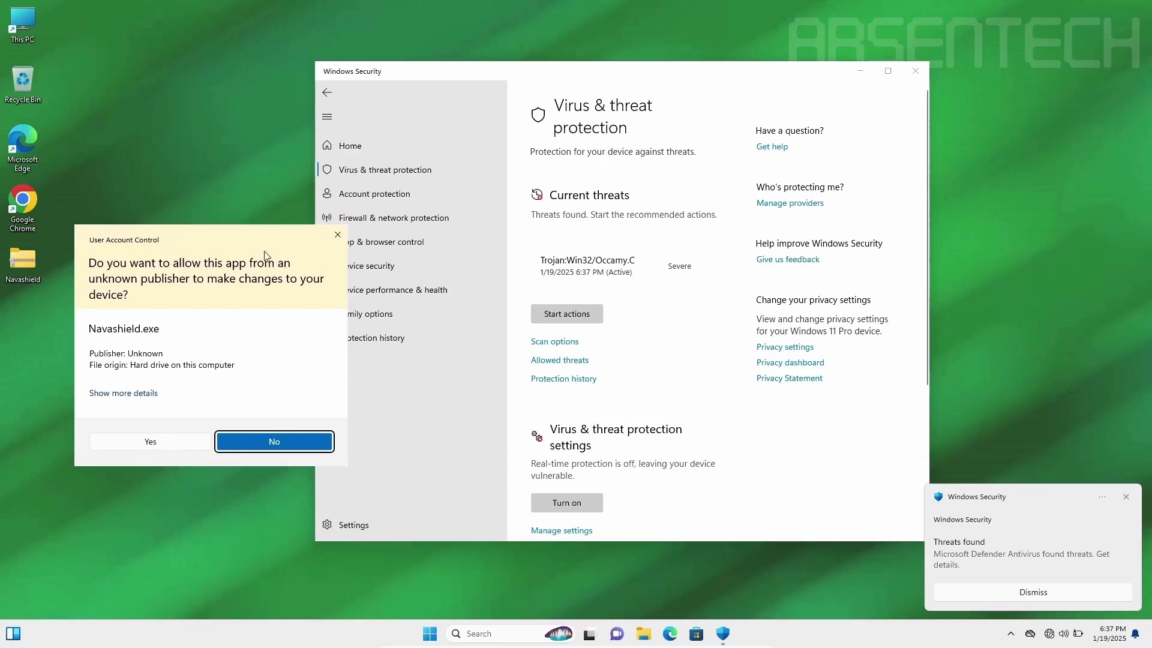
- Turn real-time protection on in the Virus & threat protection settings and allow Navashield.exe to make changes to the device
{"action": "left_click", "coordinate": [588, 531]}
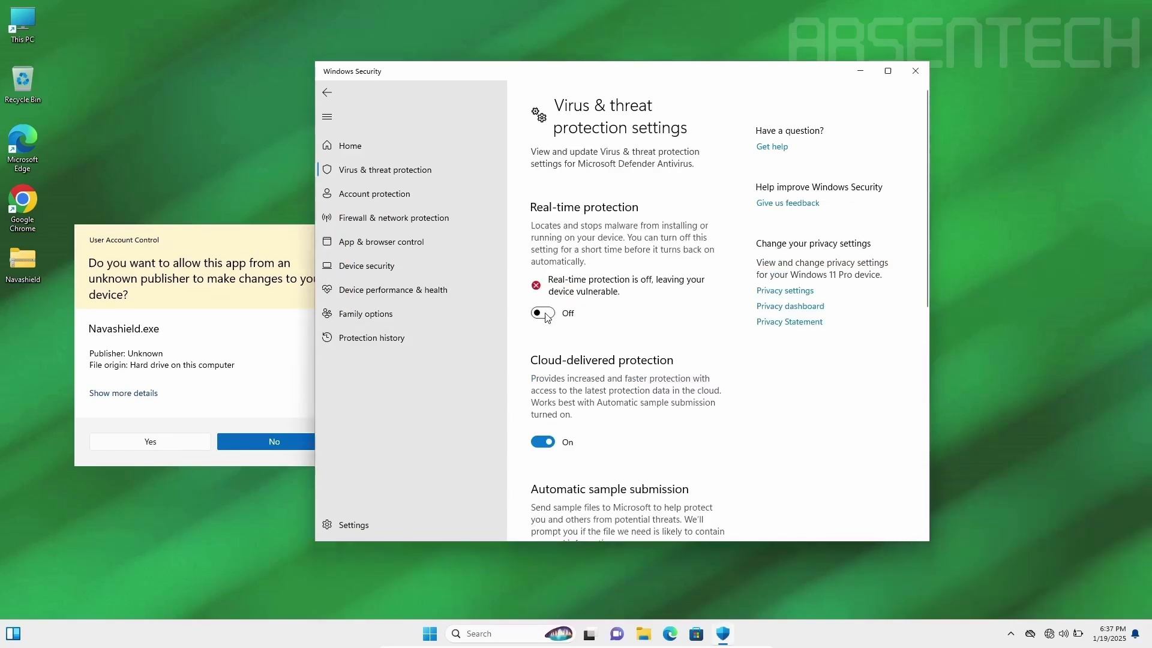
{"action": "left_click", "coordinate": [544, 316]}
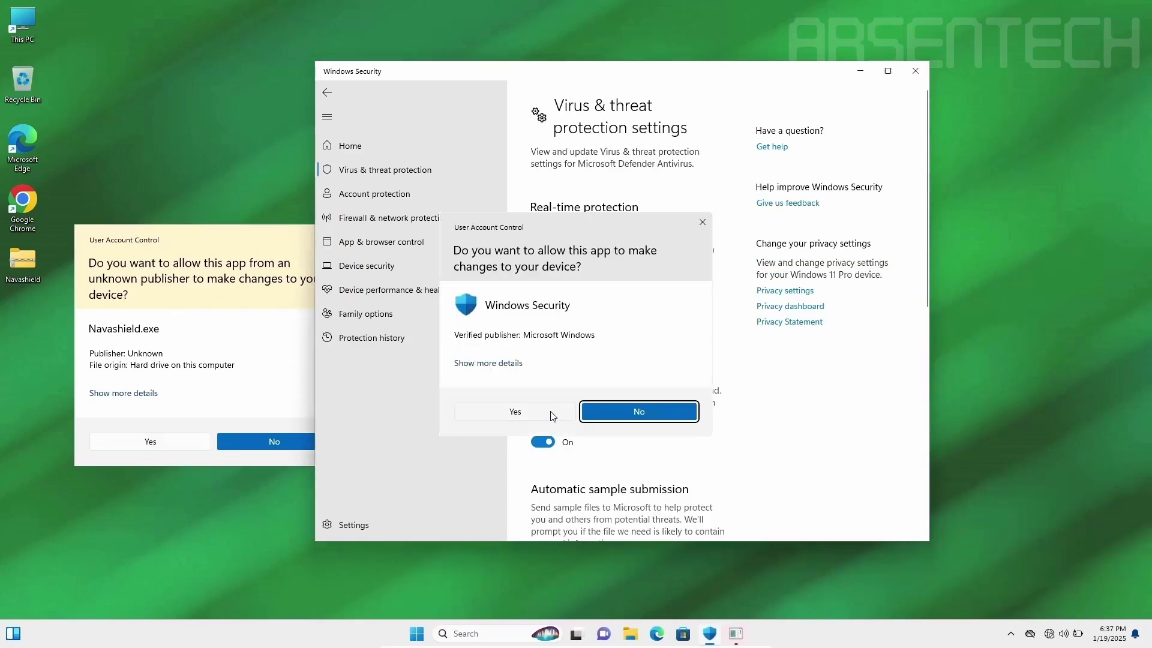
{"action": "left_click", "coordinate": [551, 413]}
{"action": "left_click", "coordinate": [138, 442]}
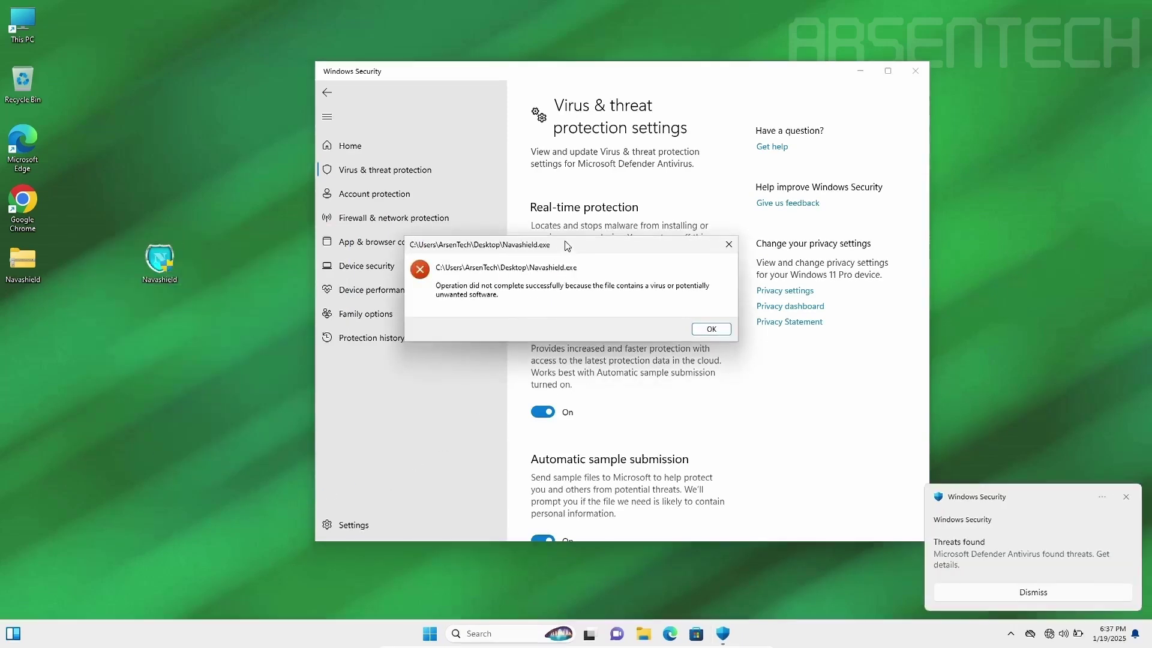
- Move the Navashield.exe error message clear of the protection settings and dismiss it
{"action": "left_click_drag", "start_coordinate": [575, 250], "coordinate": [367, 321]}
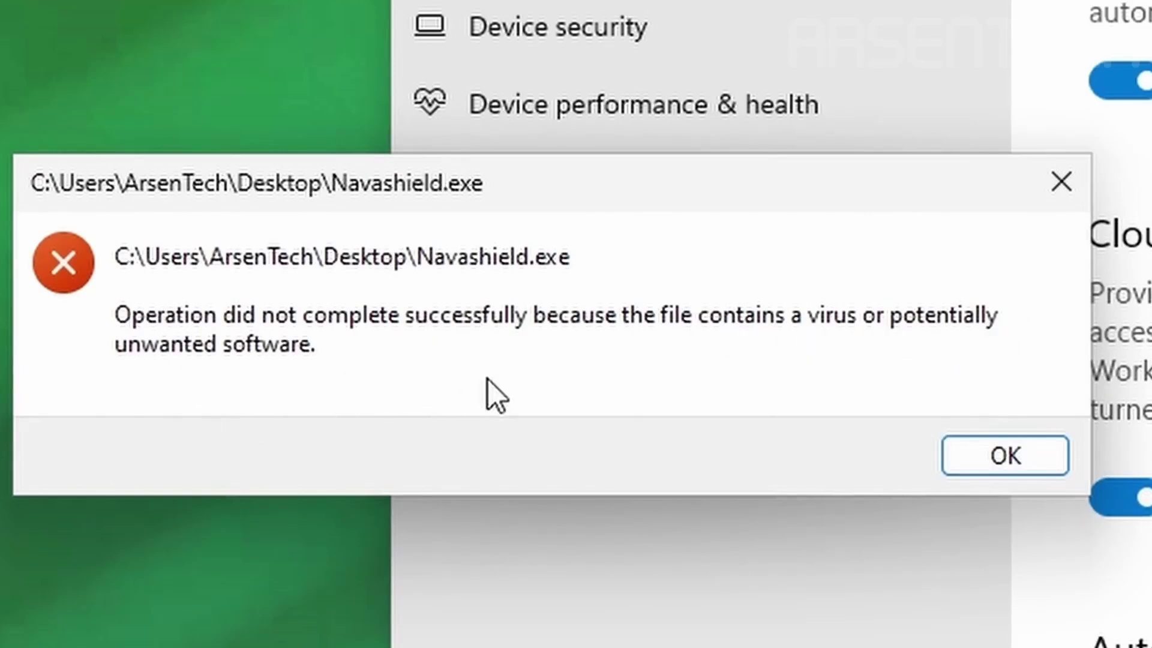
{"action": "left_click_drag", "start_coordinate": [538, 206], "coordinate": [576, 106]}
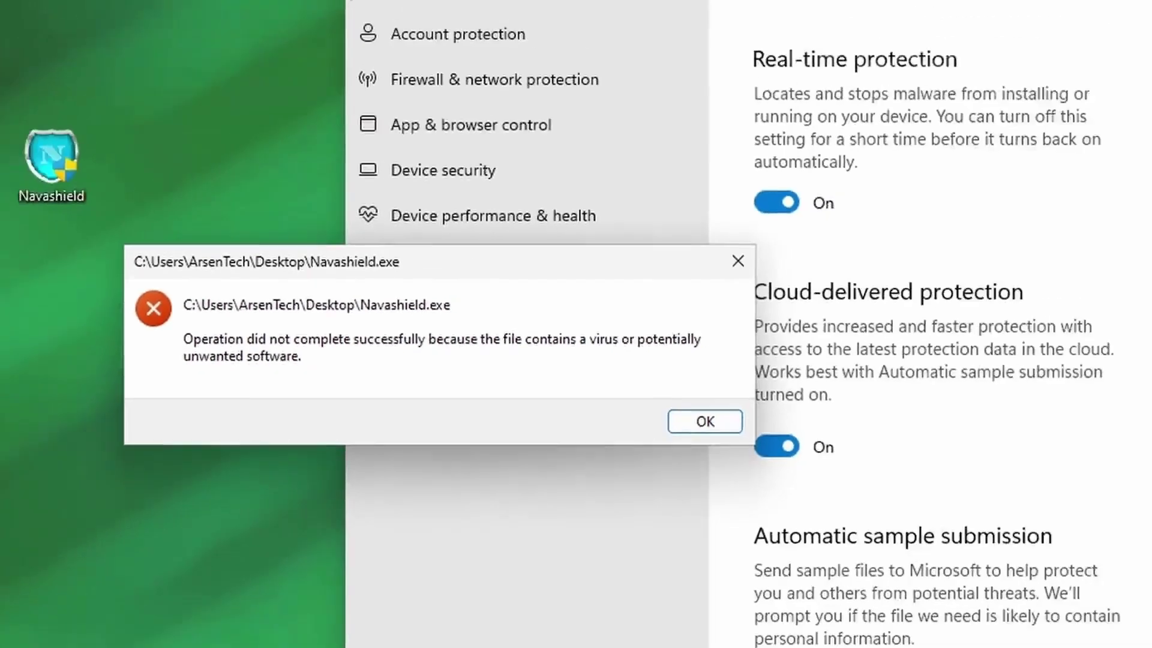
{"action": "left_click_drag", "start_coordinate": [373, 293], "coordinate": [332, 290]}
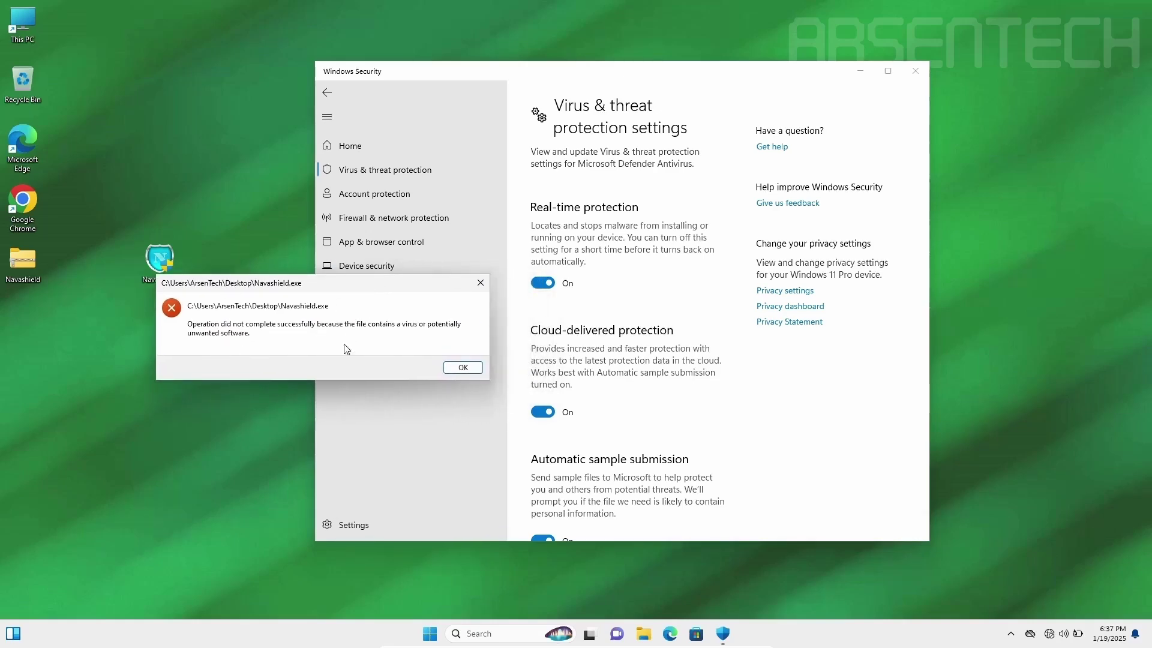
{"action": "left_click", "coordinate": [463, 369]}
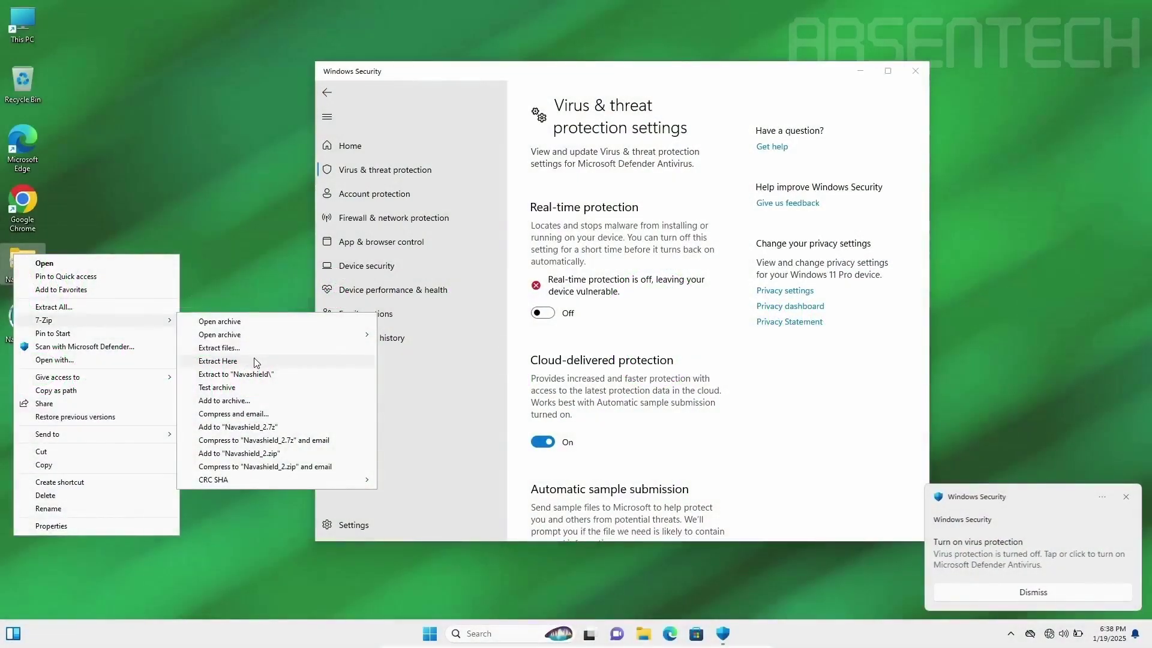
- Extract the Navashield archive onto the desktop with 7-Zip, replacing all existing files, and move the program to an empty desktop area
{"action": "left_click", "coordinate": [255, 360]}
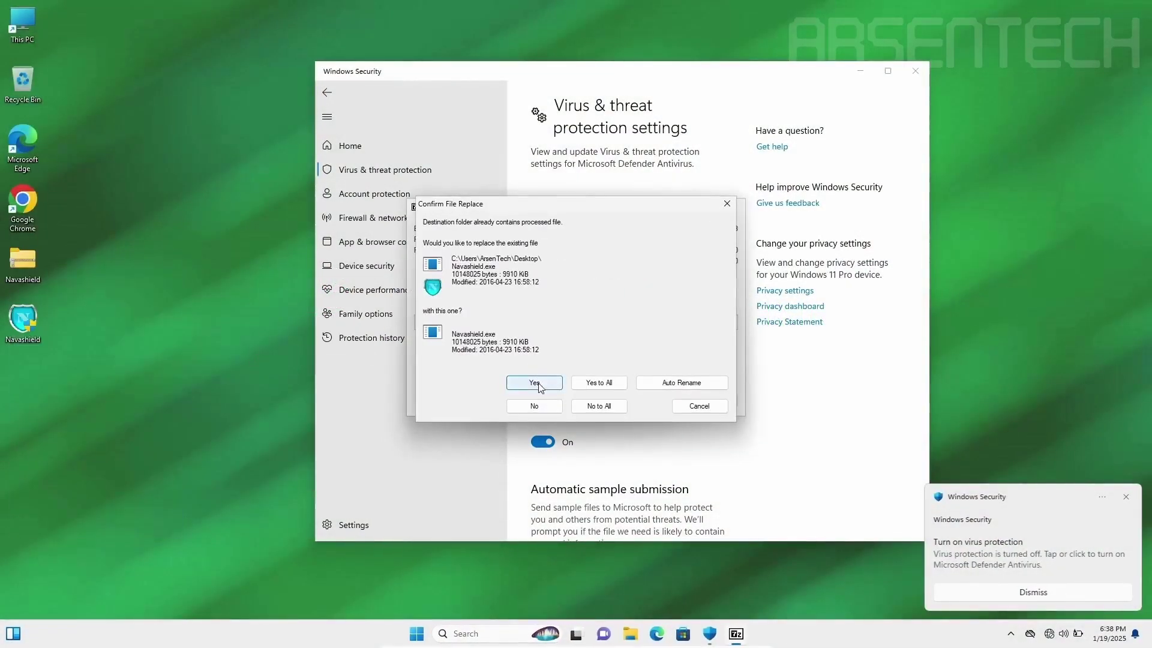
{"action": "left_click", "coordinate": [604, 383]}
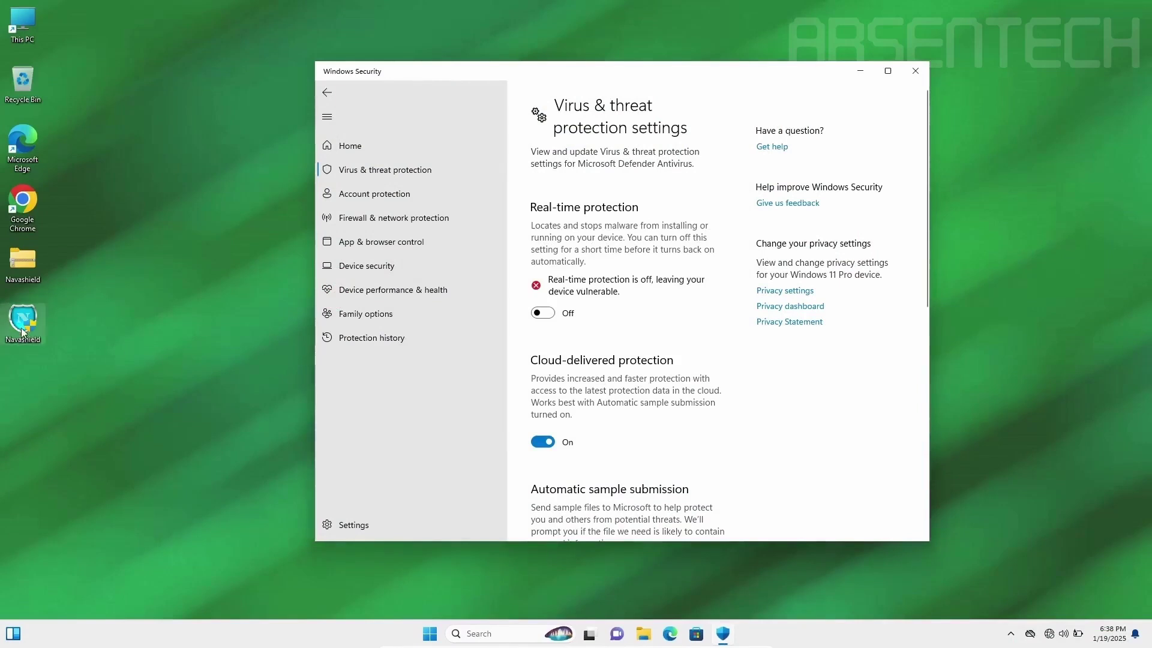
{"action": "left_click_drag", "start_coordinate": [27, 335], "coordinate": [163, 275]}
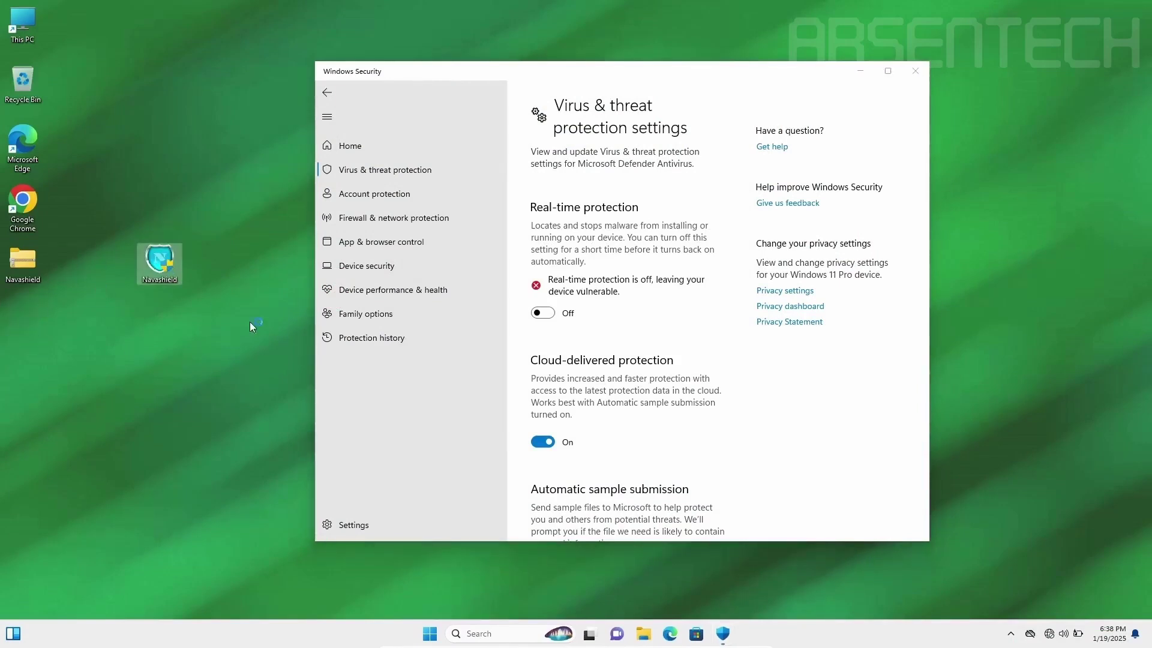
- Launch the Nava Shield 4.1 installer and move its setup window clear of the protection settings
{"action": "left_click", "coordinate": [542, 425]}
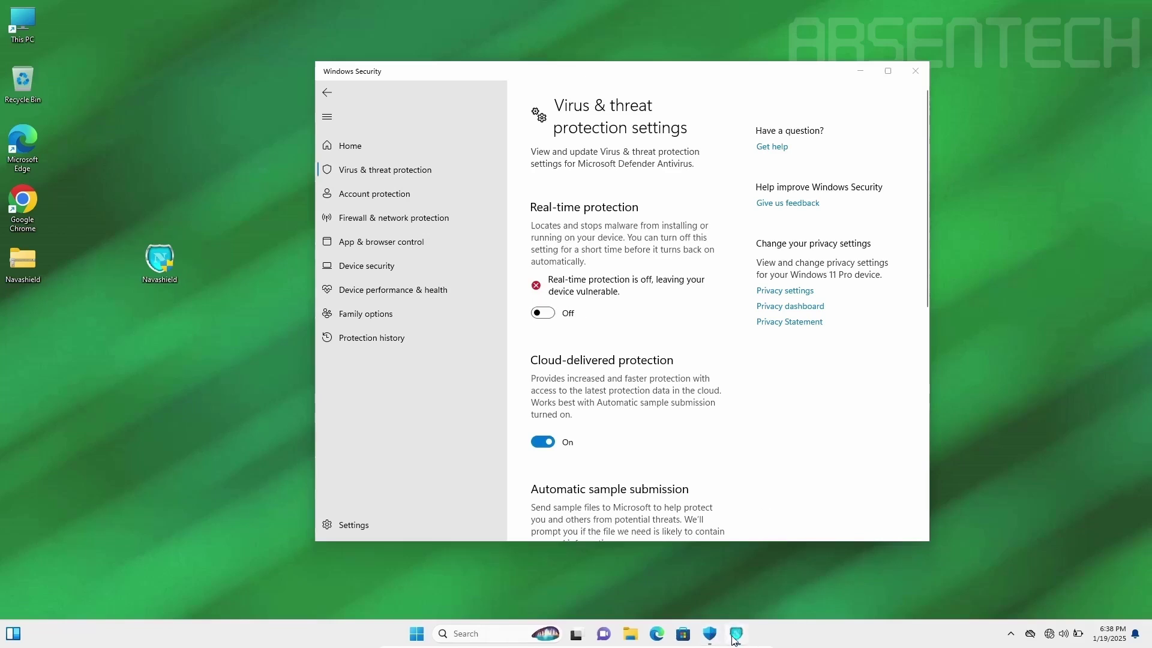
{"action": "key", "text": "alt+Tab"}
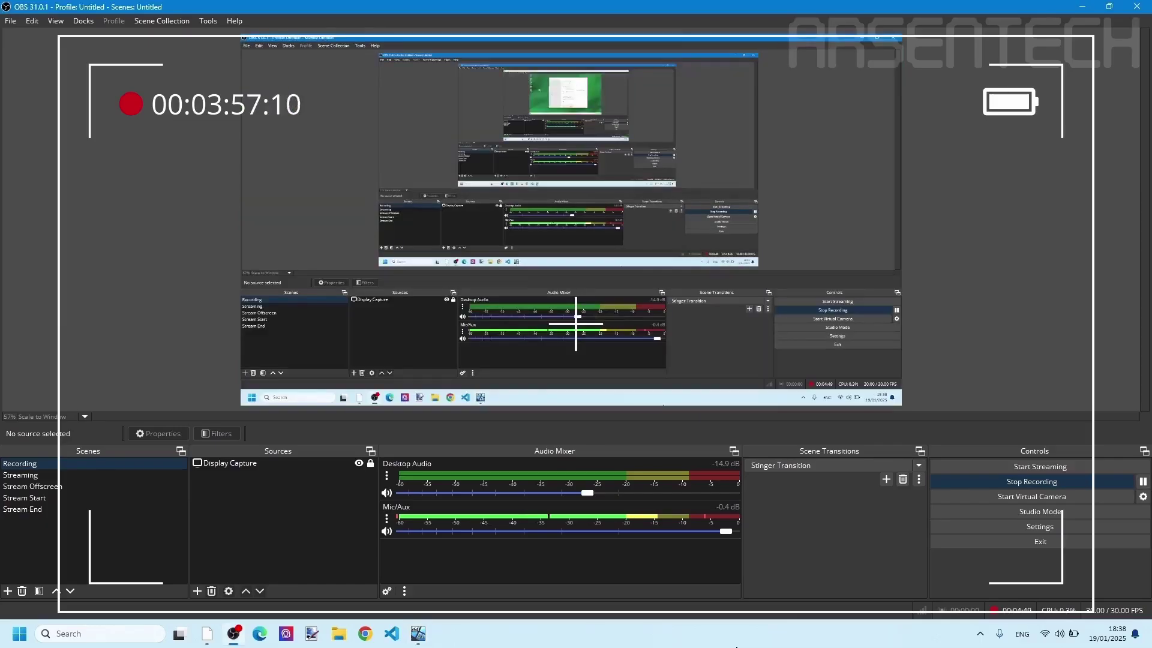
{"action": "mouse_move", "coordinate": [424, 645]}
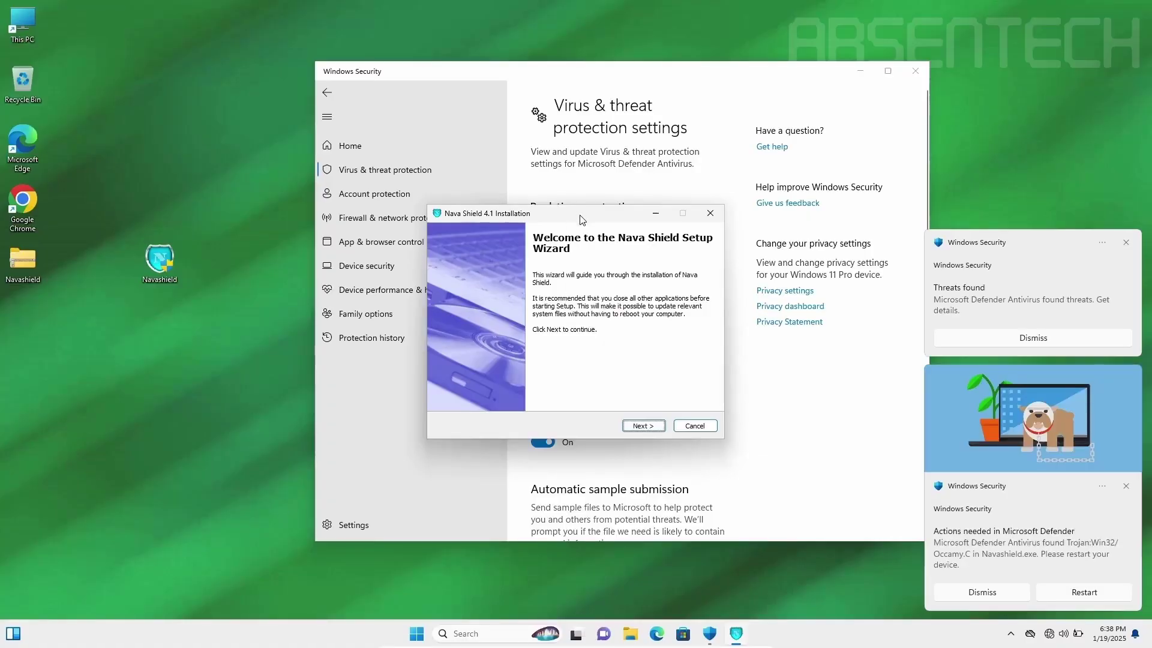
{"action": "left_click_drag", "start_coordinate": [578, 222], "coordinate": [182, 297]}
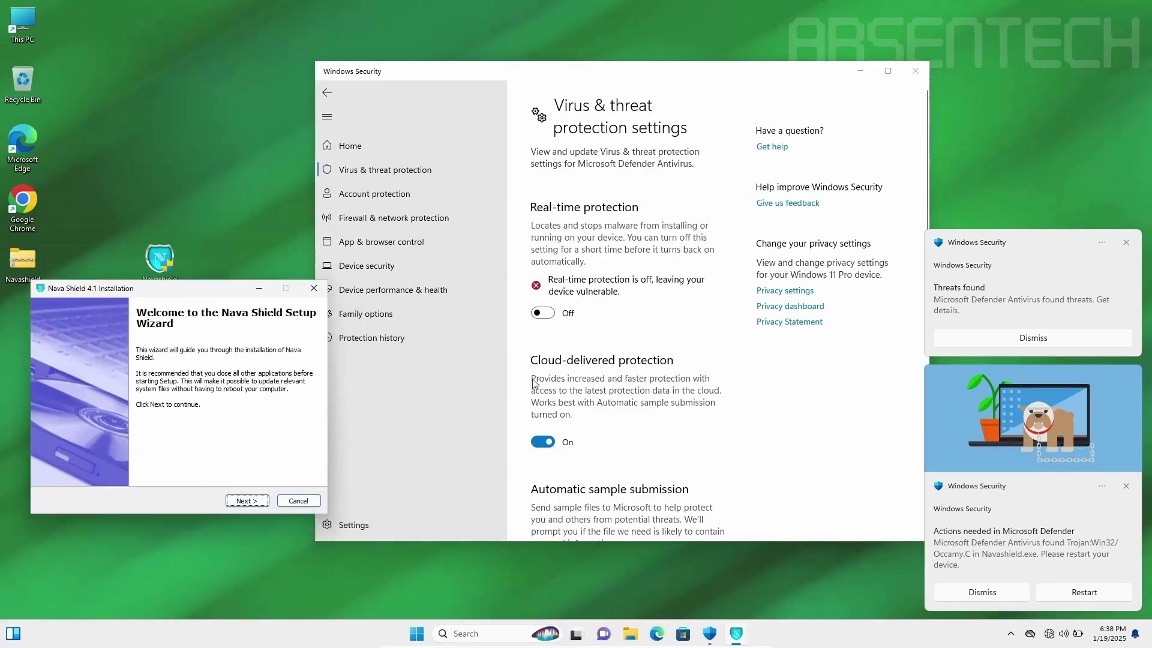
- Turn real-time protection on and start installing Nava Shield with the default destination folder and shortcuts
{"action": "left_click", "coordinate": [548, 313]}
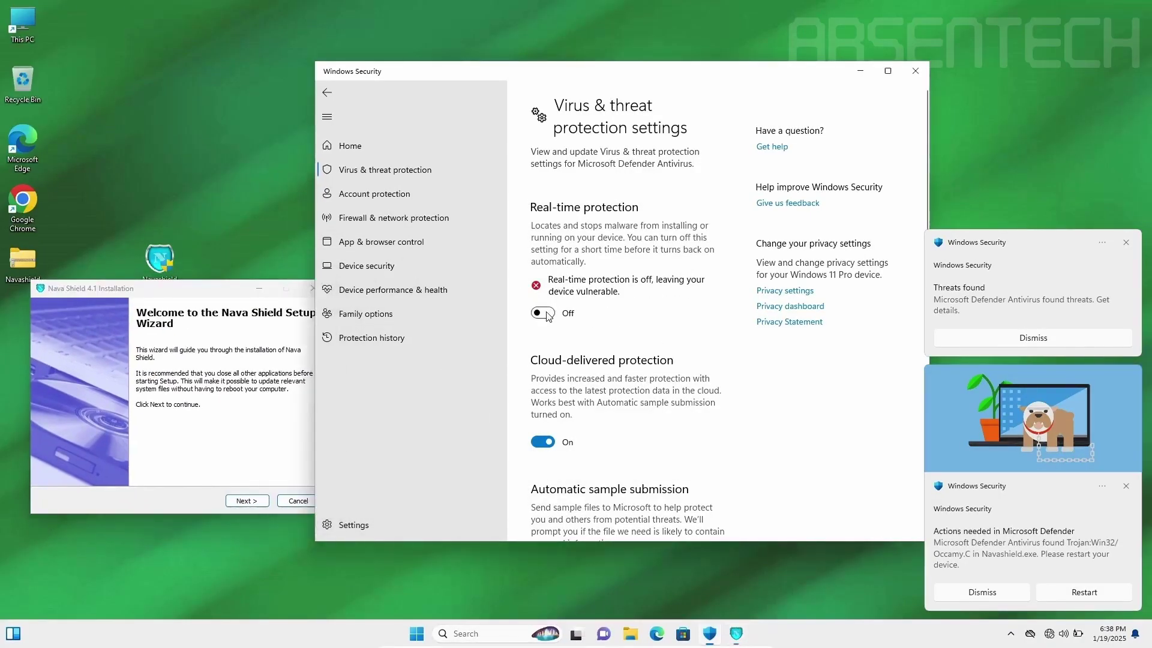
{"action": "left_click", "coordinate": [246, 503]}
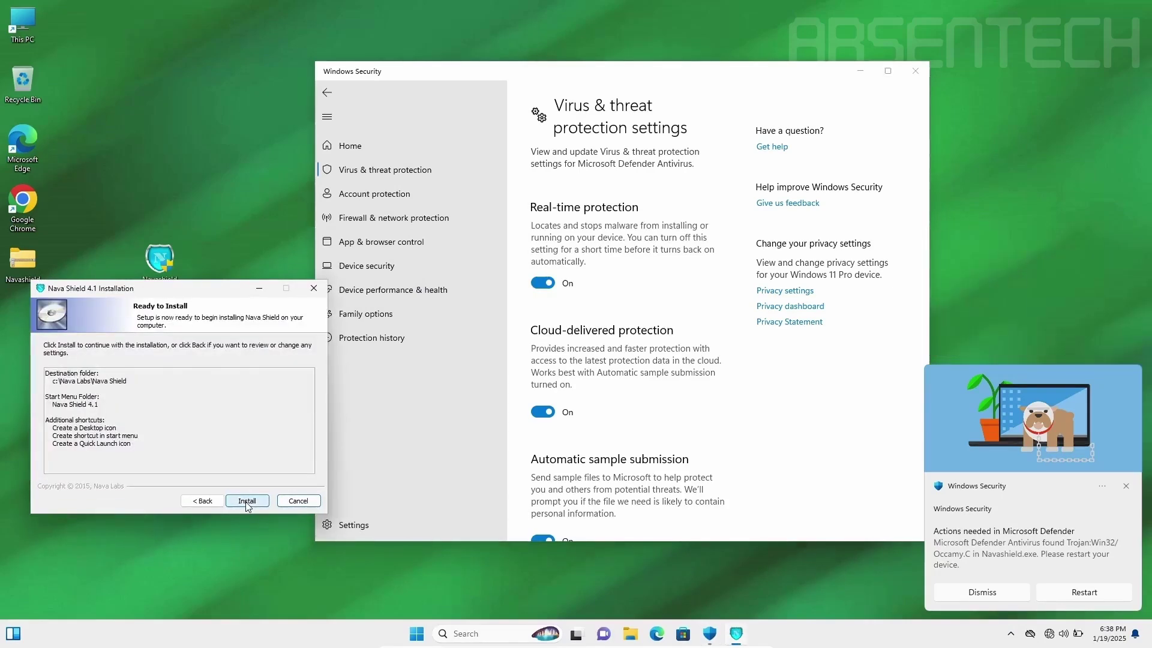
{"action": "left_click", "coordinate": [246, 502]}
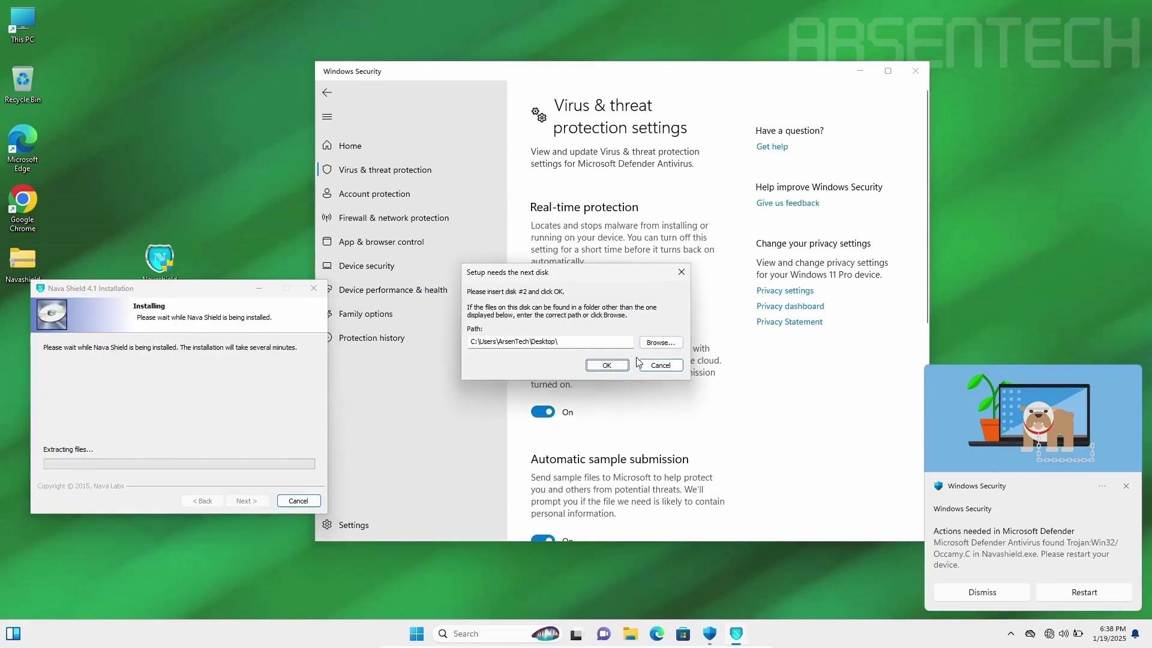
- Try to continue setup with the Desktop folder as the location of disk #2, and cancel the disk request
{"action": "left_click", "coordinate": [621, 368]}
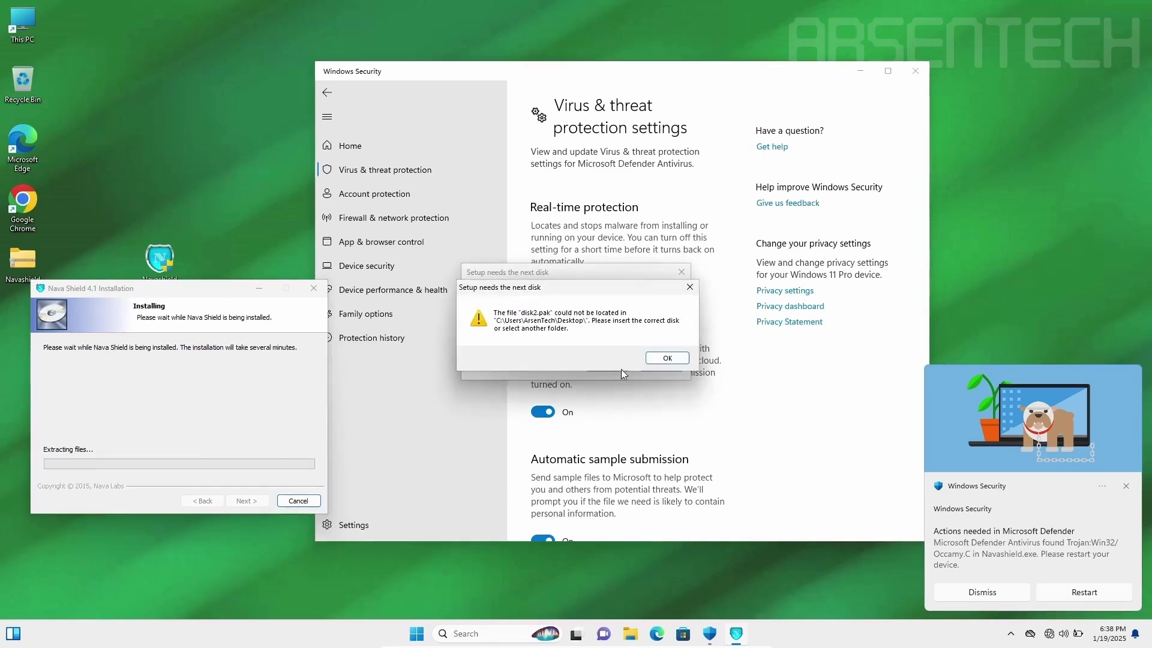
{"action": "left_click", "coordinate": [680, 363]}
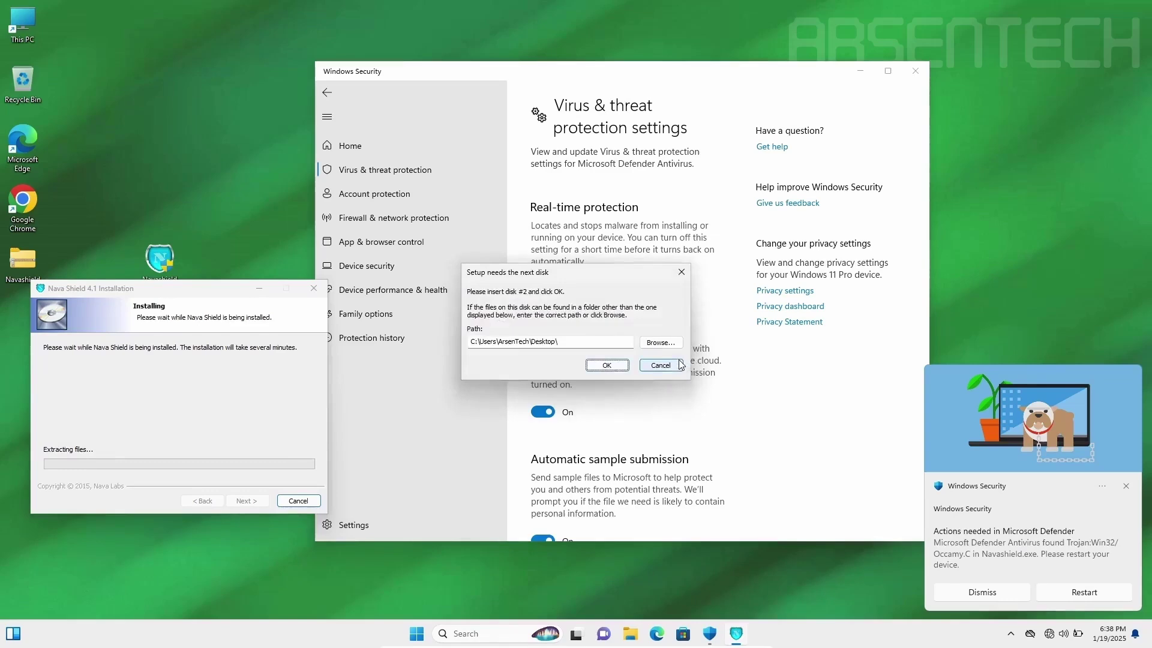
{"action": "left_click", "coordinate": [678, 365]}
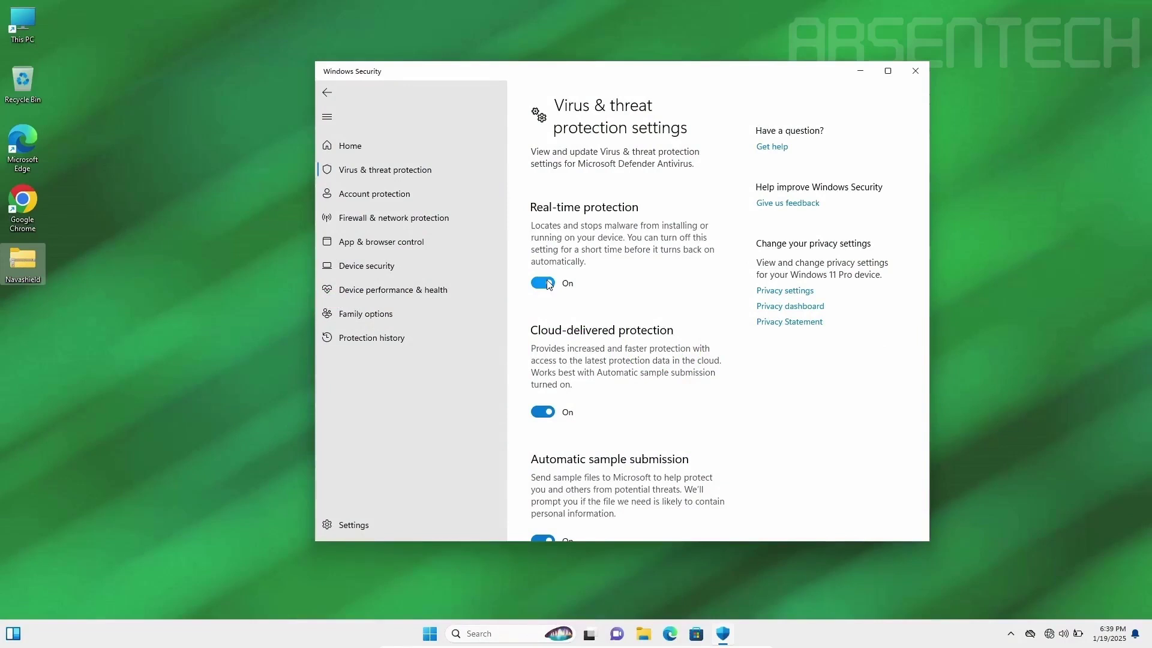
- Turn real-time protection off
{"action": "left_click", "coordinate": [544, 283]}
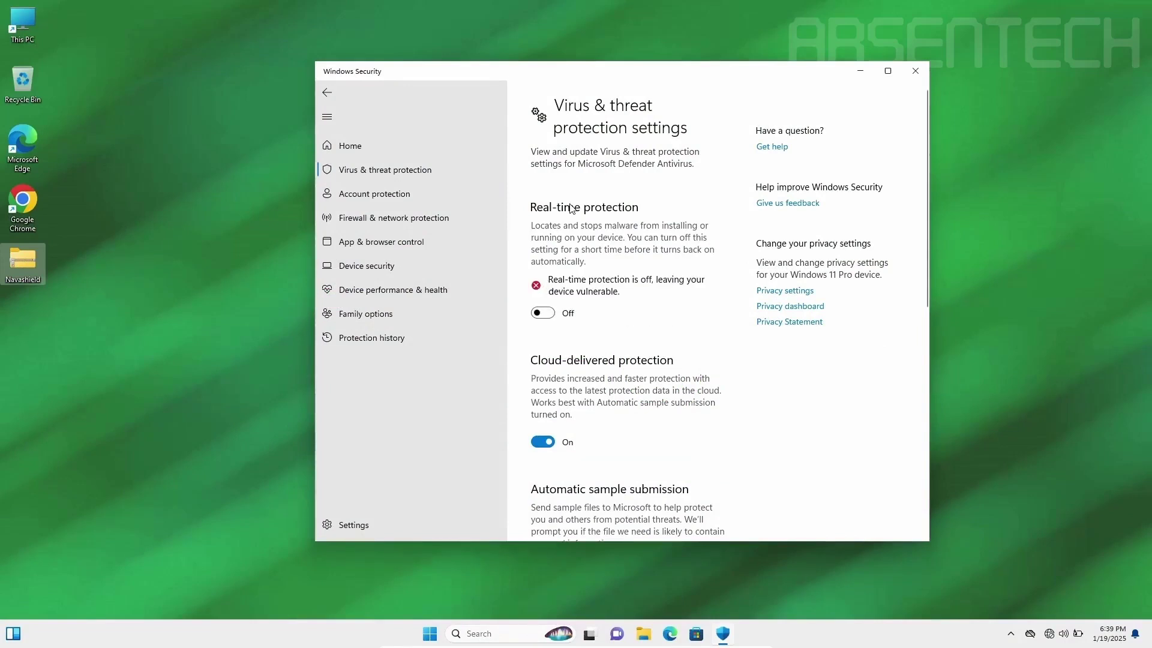
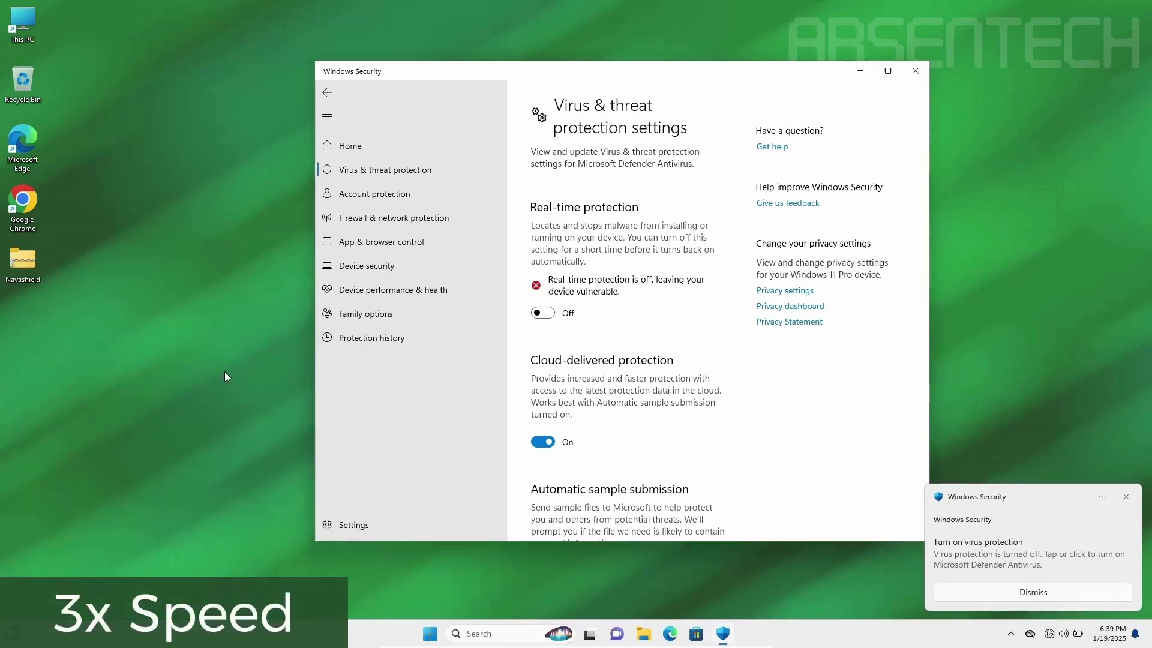
- Launch the Nava Shield 4.1 installer and complete the installation with the default destination folder and shortcuts
{"action": "double_click", "coordinate": [22, 321]}
{"action": "left_click", "coordinate": [602, 420]}
{"action": "left_click", "coordinate": [644, 426]}
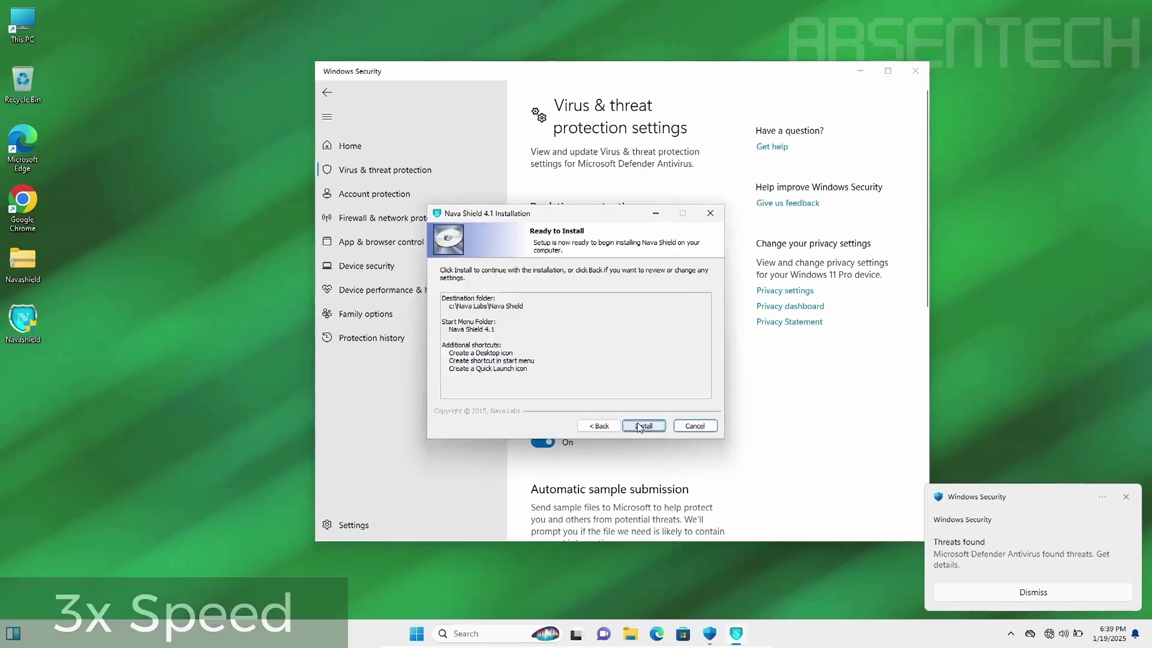
{"action": "left_click", "coordinate": [640, 426]}
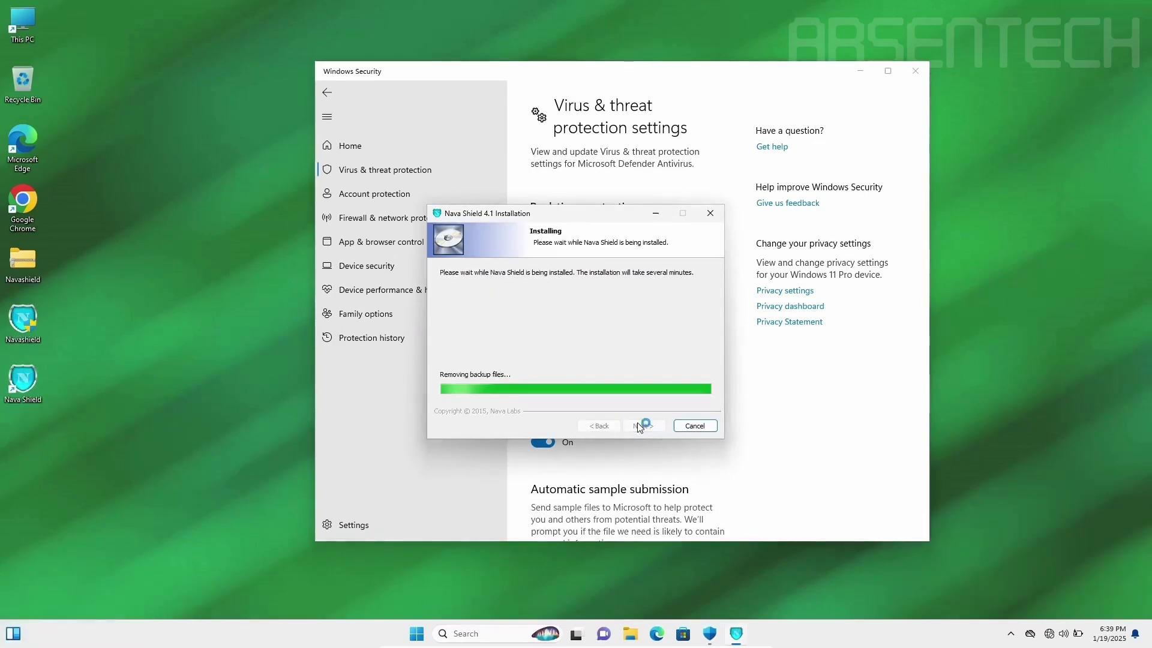
{"action": "left_click", "coordinate": [643, 426]}
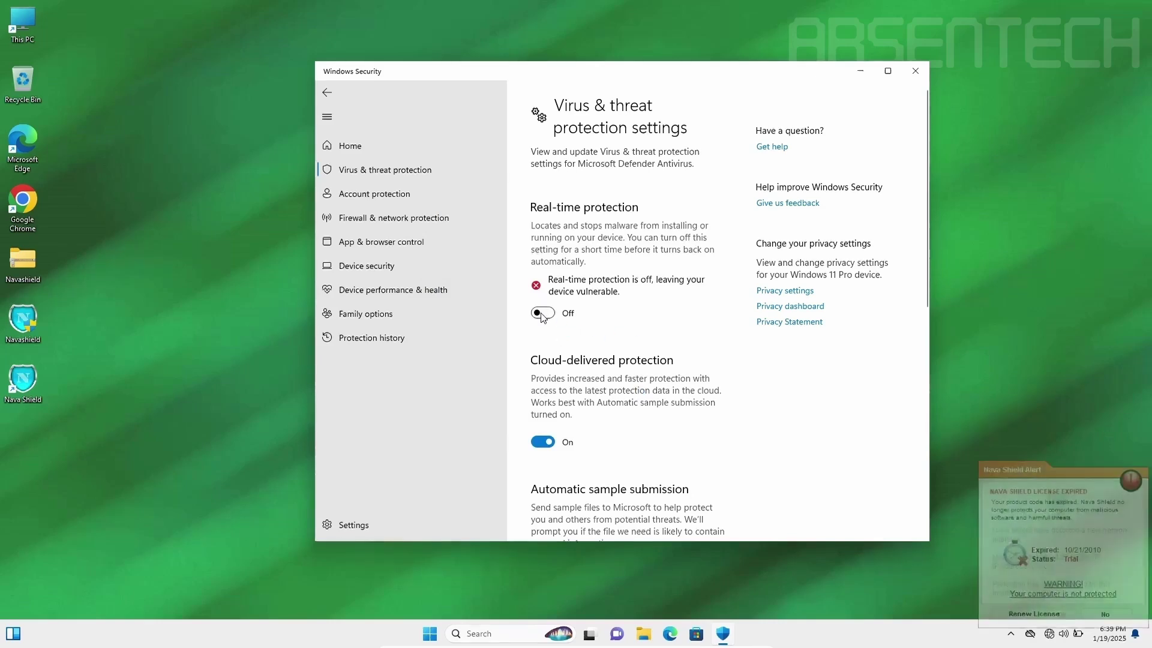
- Turn real-time protection on and decline the license renewal in the Nava Shield alert
{"action": "left_click", "coordinate": [544, 314]}
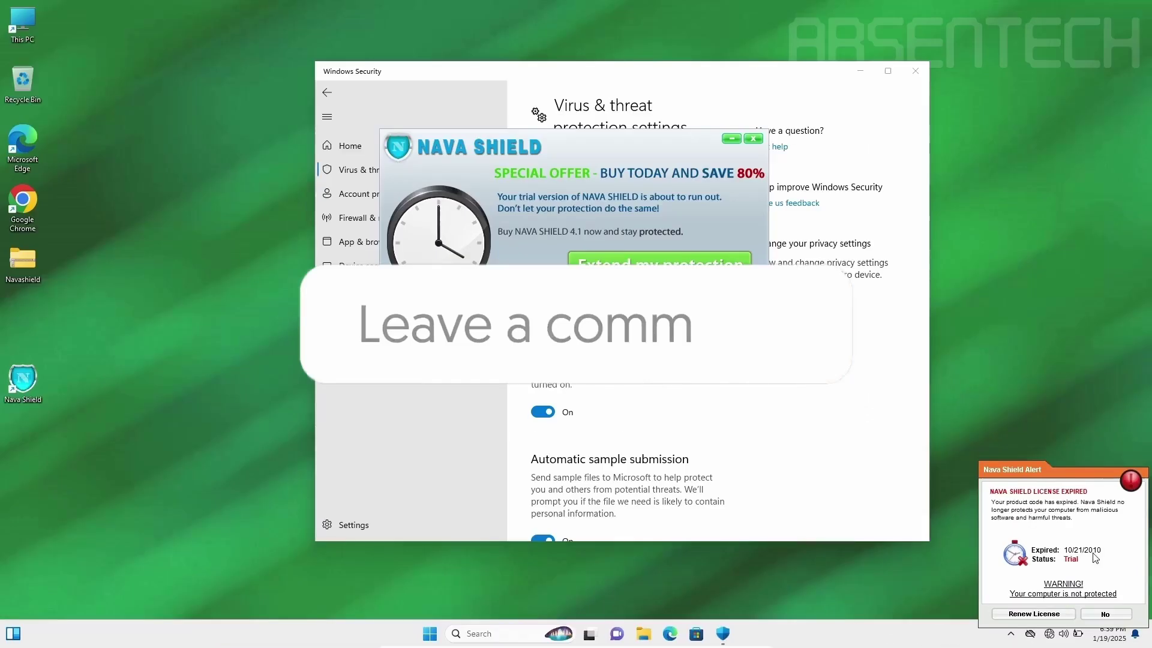
{"action": "left_click", "coordinate": [1105, 614]}
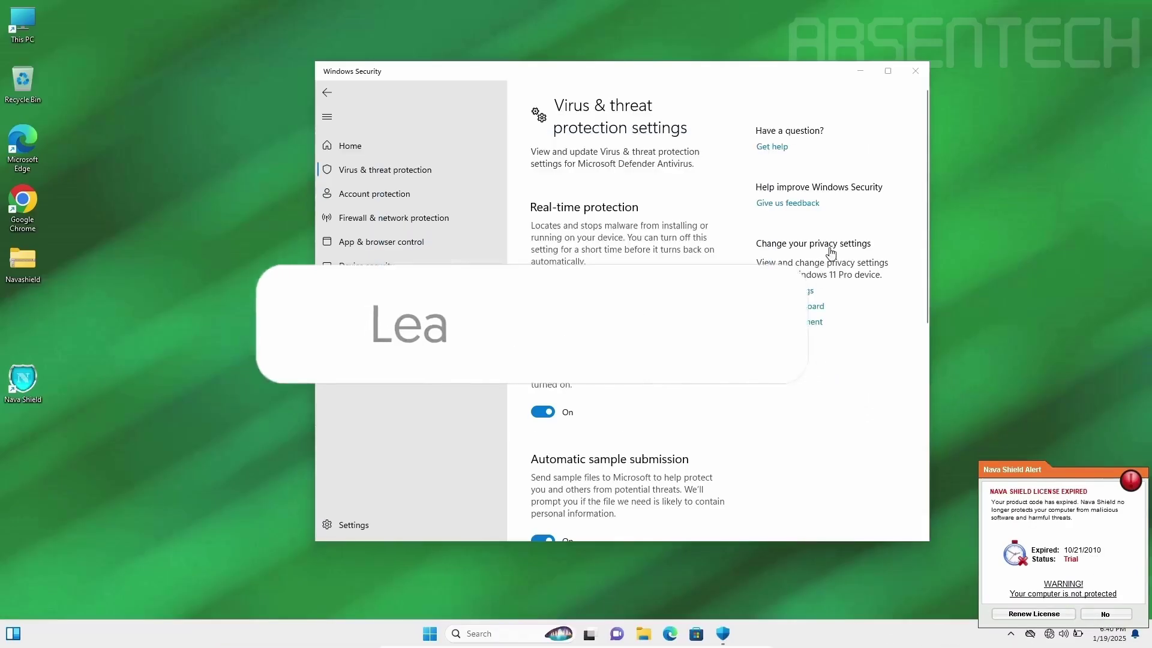
- Restart the device from the Windows Security overview to remove the found threats, allowing the app to make changes
{"action": "left_click", "coordinate": [395, 147]}
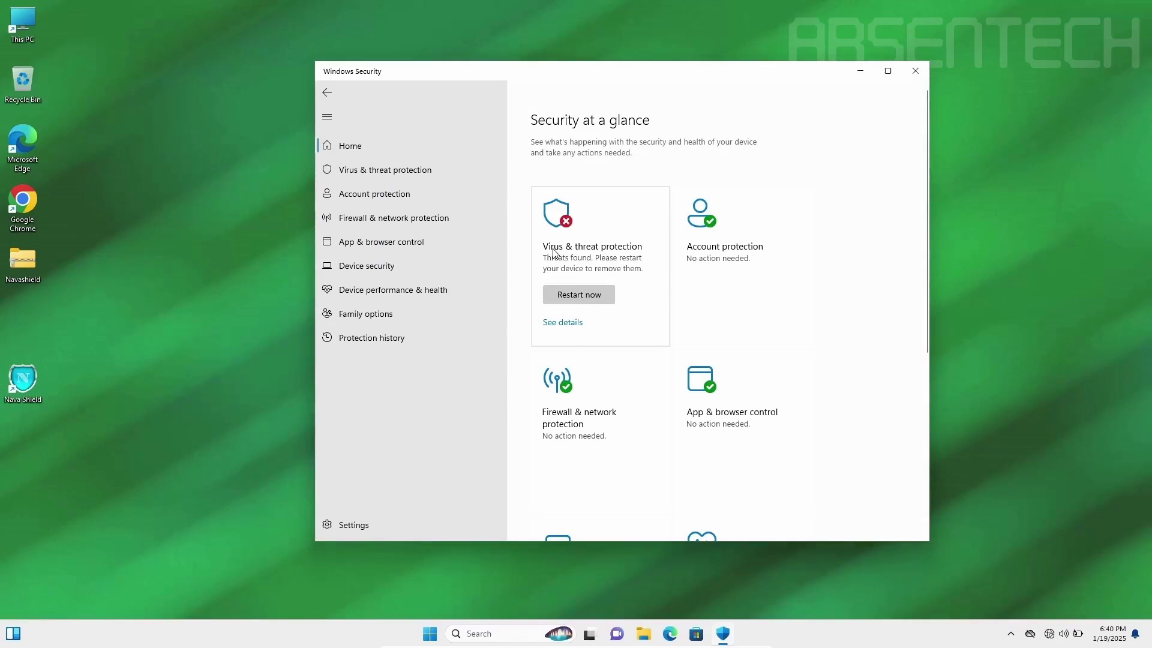
{"action": "left_click", "coordinate": [580, 296]}
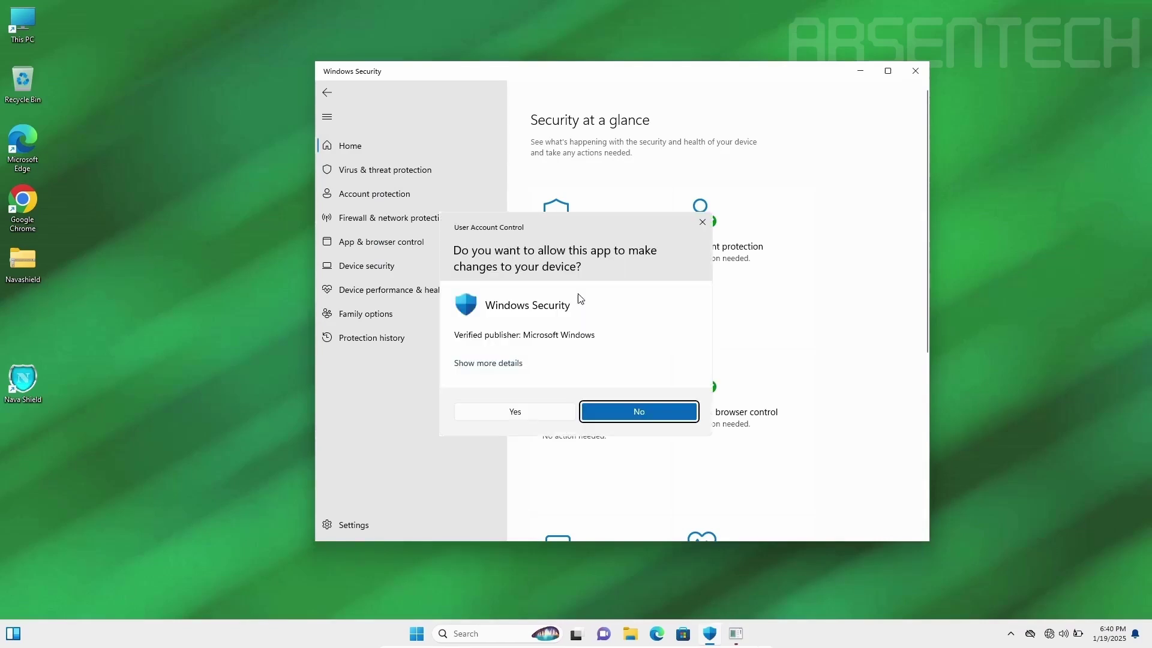
{"action": "left_click", "coordinate": [516, 411]}
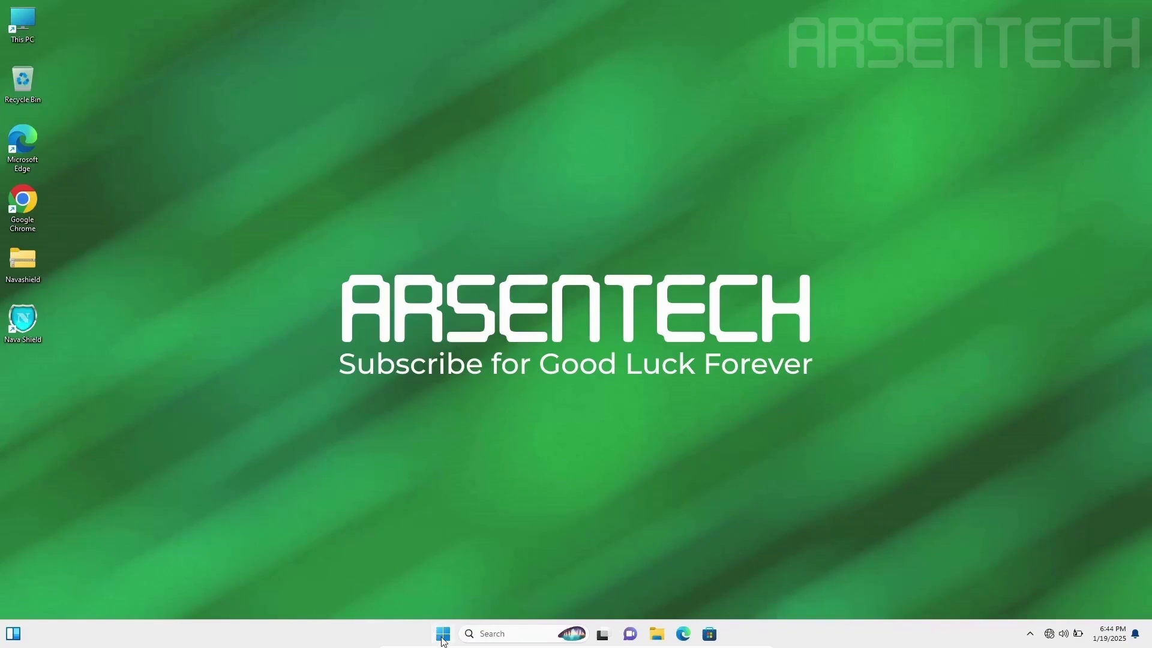
- Search for "windows defender", open Windows Security and move its window clear of the desktop icons
{"action": "key", "text": "super"}
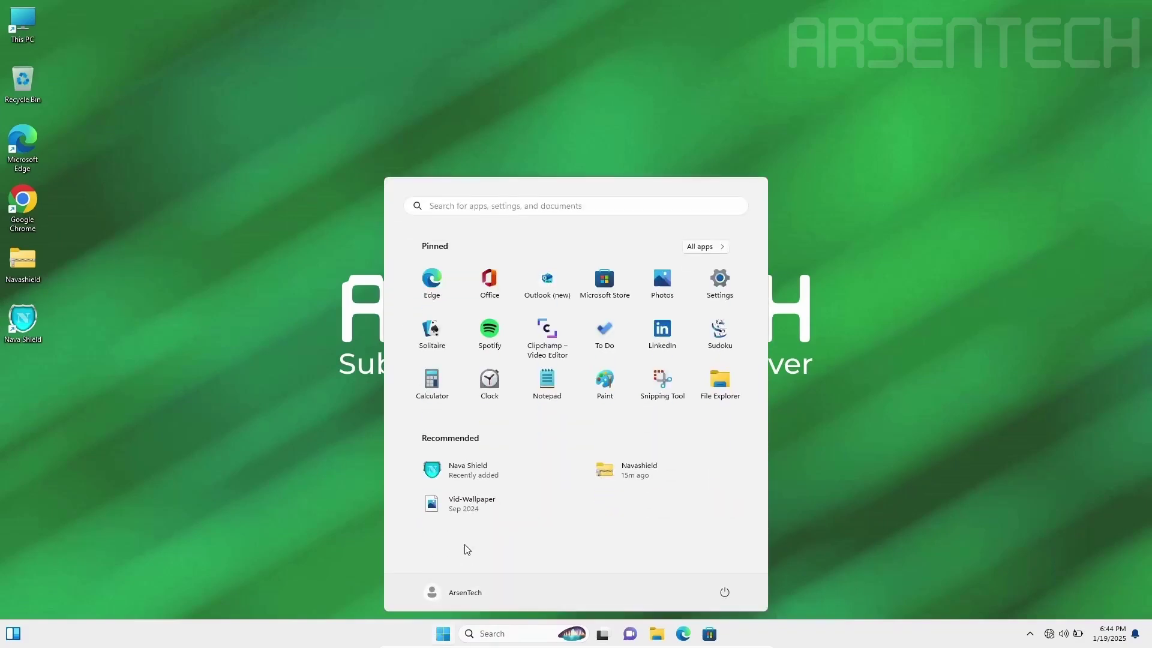
{"action": "type", "text": "windows defender"}
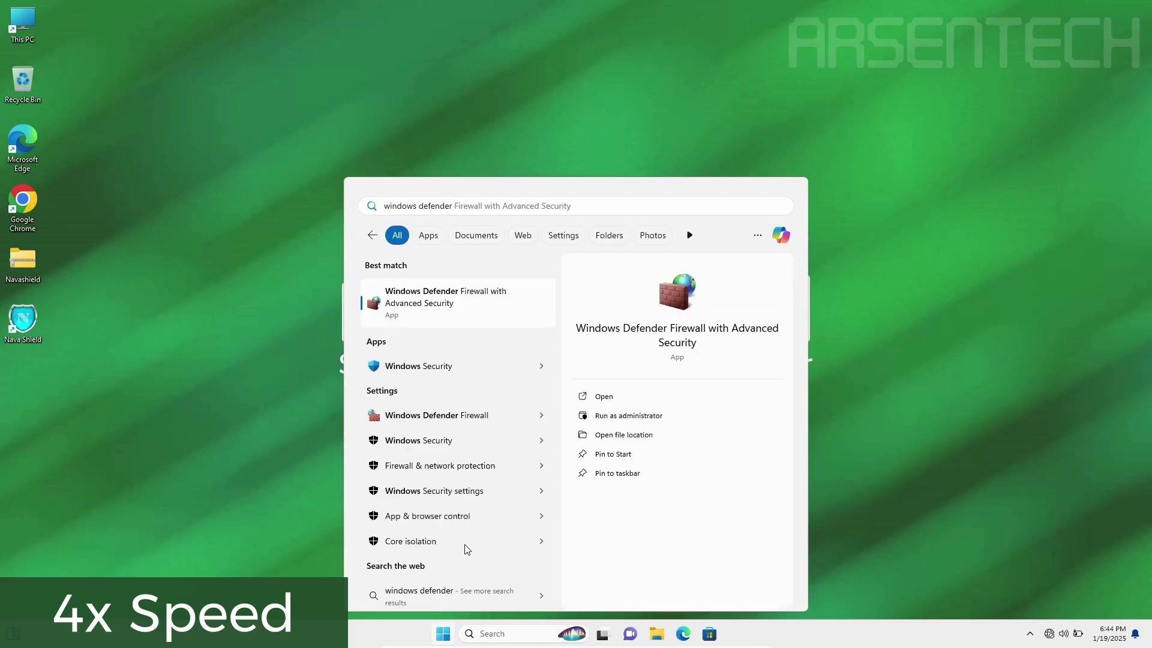
{"action": "key", "text": "Down"}
{"action": "key", "text": "Return"}
{"action": "left_click_drag", "start_coordinate": [284, 22], "coordinate": [704, 18]}
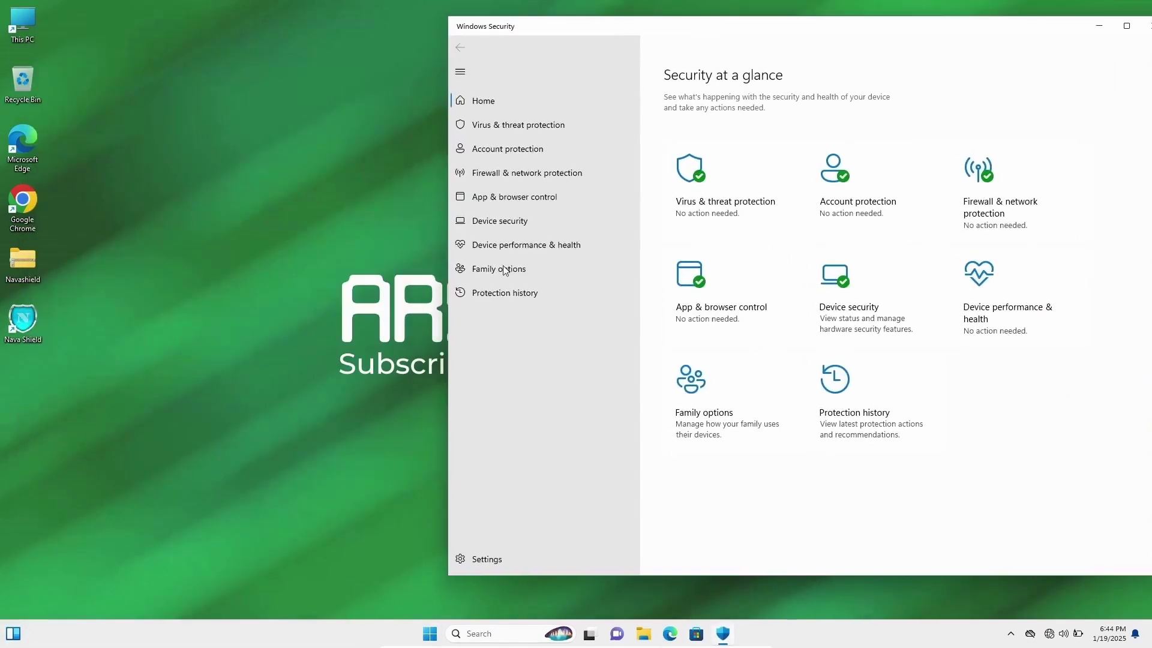
{"action": "left_click", "coordinate": [24, 324]}
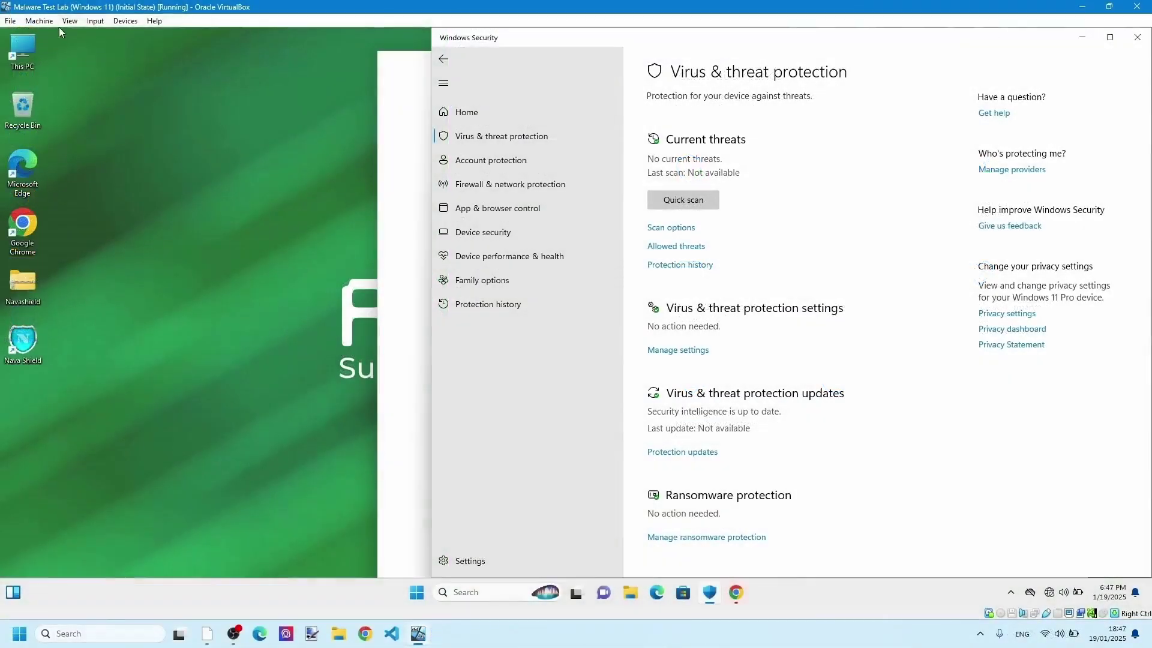
- Switch the virtual machine to full-screen mode and start a quick scan for threats
{"action": "left_click", "coordinate": [69, 21]}
{"action": "left_click", "coordinate": [81, 36]}
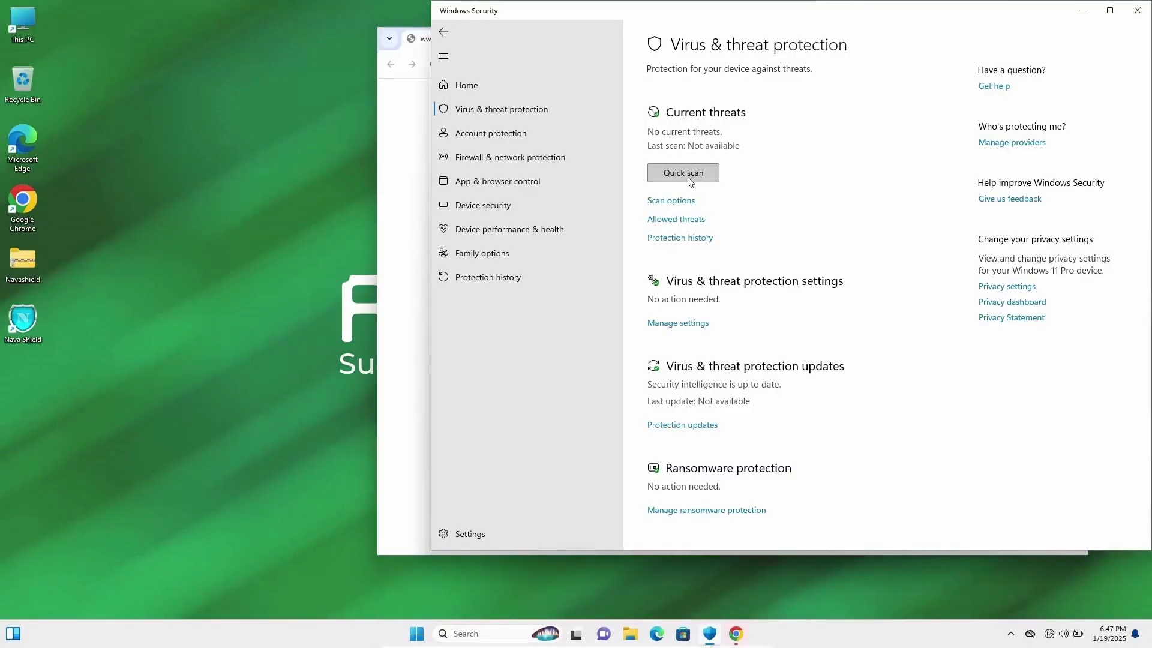
{"action": "left_click", "coordinate": [687, 178]}
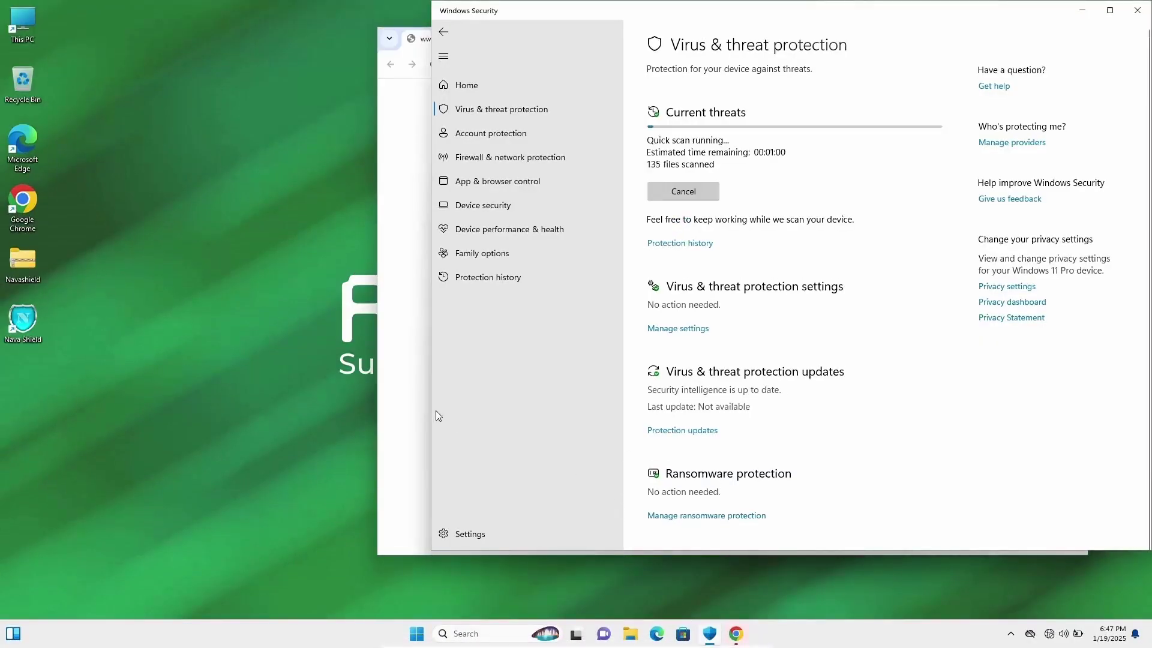
- Close the browser window showing the No internet page and move the Windows Security window toward the middle of the desktop
{"action": "left_click", "coordinate": [401, 383]}
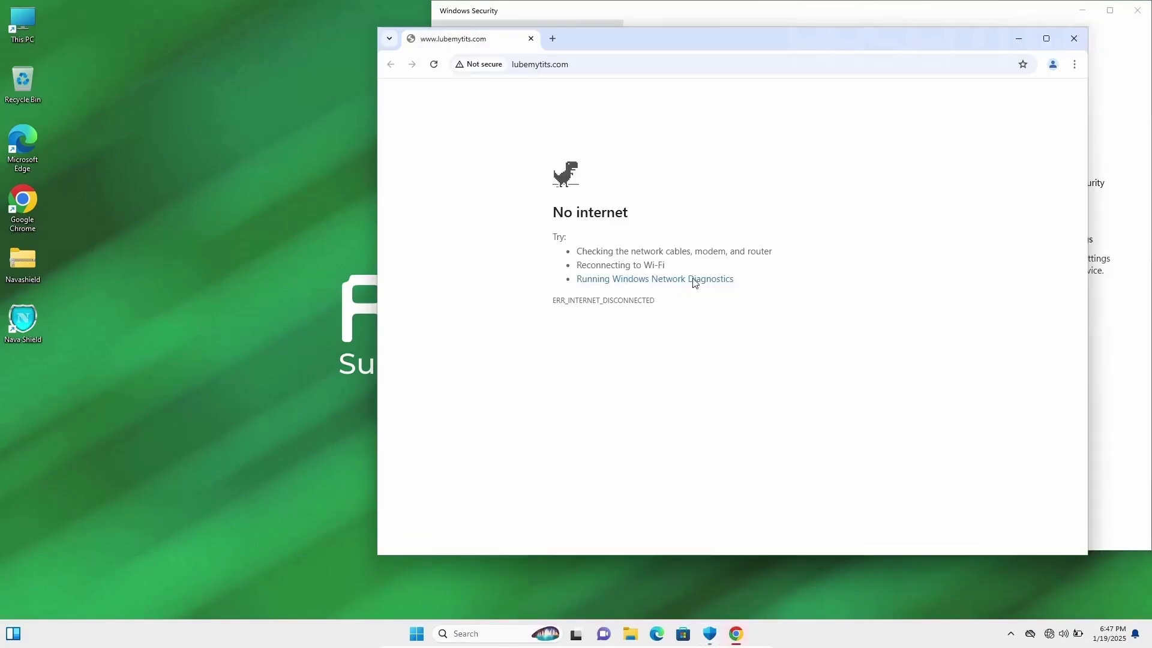
{"action": "left_click", "coordinate": [1075, 38]}
{"action": "left_click_drag", "start_coordinate": [875, 8], "coordinate": [711, 38]}
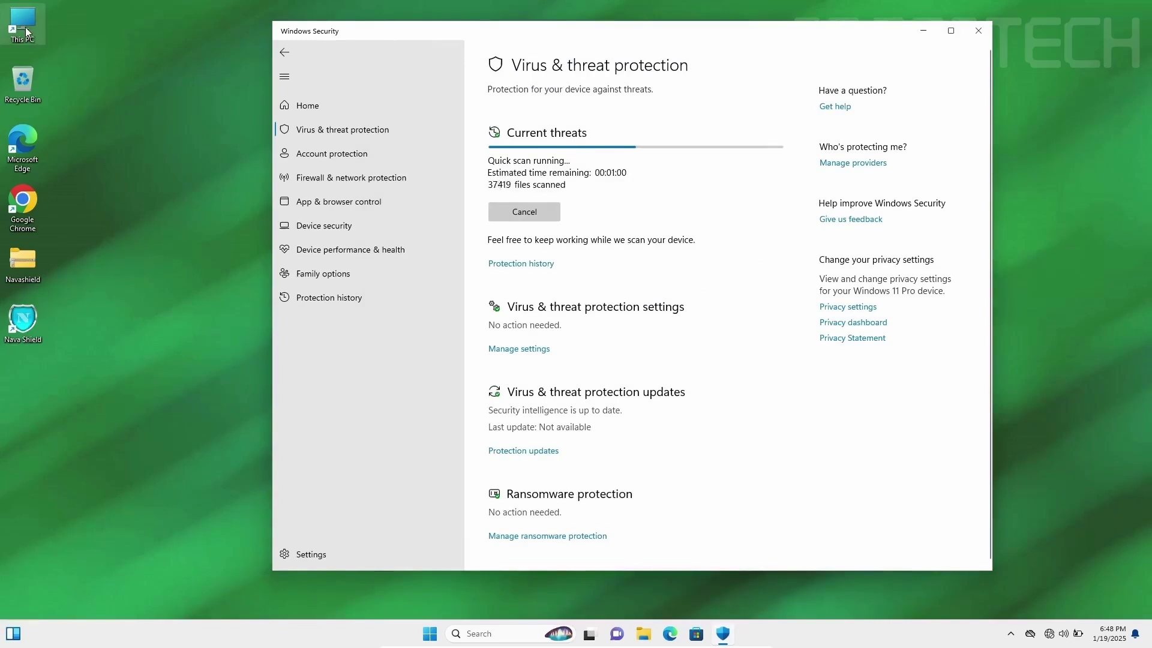
- Look through the Program Files folders on Local Disk (C:) for Nava Shield and close the file window
{"action": "key", "text": "super+e"}
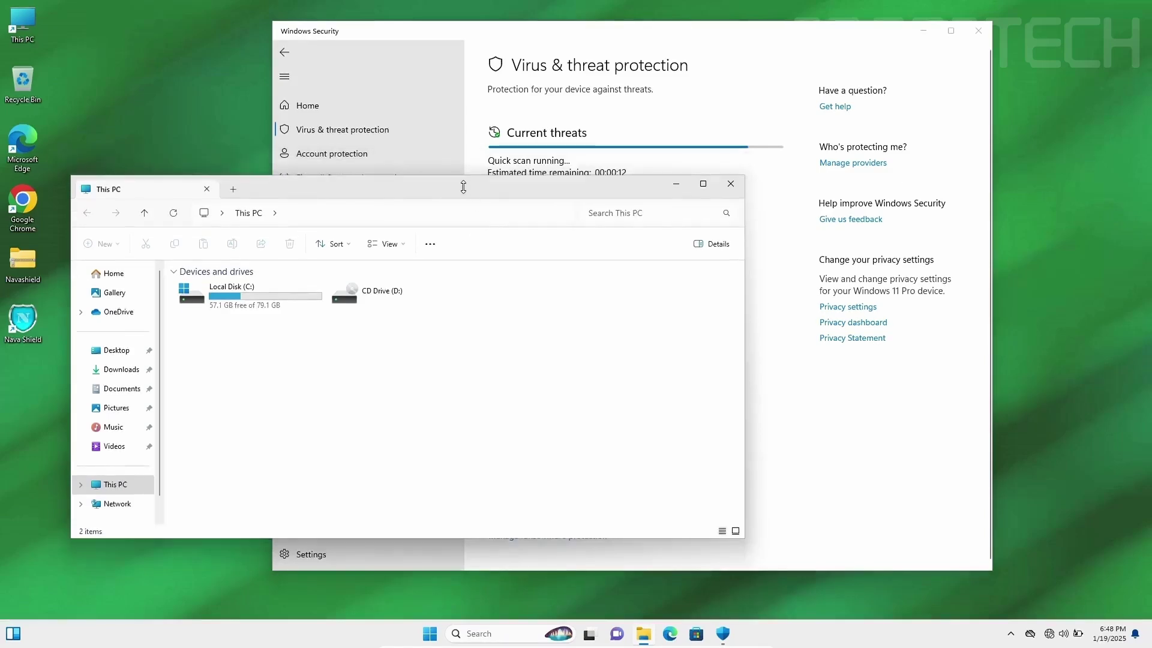
{"action": "double_click", "coordinate": [216, 311]}
{"action": "double_click", "coordinate": [223, 336]}
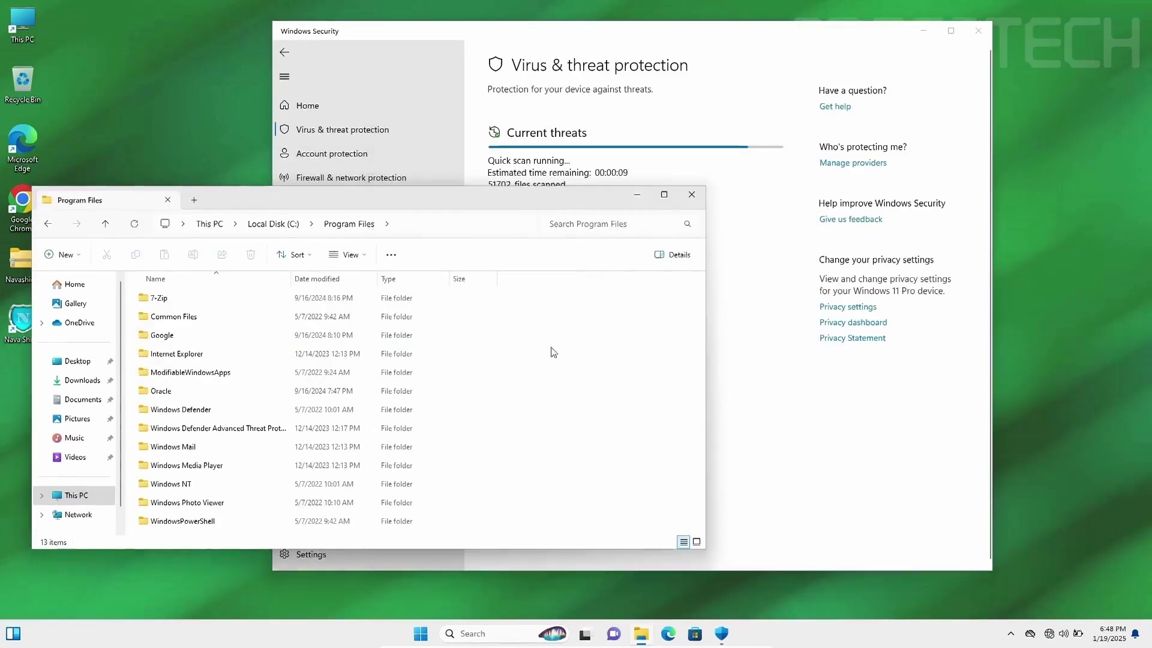
{"action": "key", "text": "alt+Left"}
{"action": "key", "text": "Down"}
{"action": "key", "text": "Return"}
{"action": "left_click", "coordinate": [692, 194]}
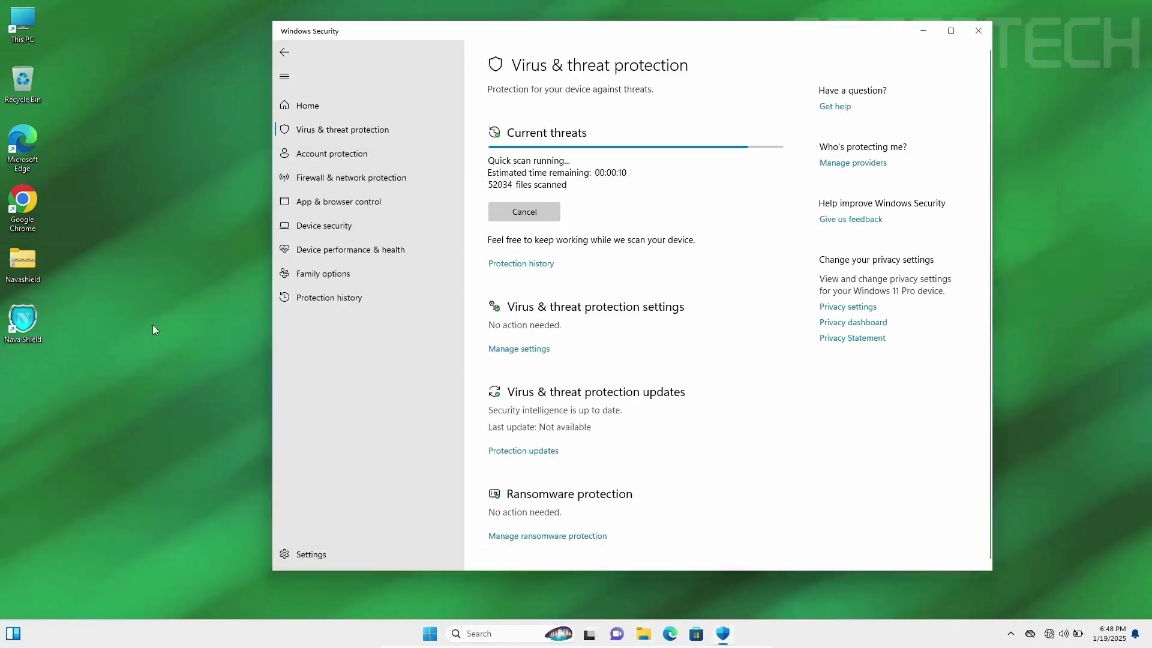
- Open the file location of the Nava Shield desktop shortcut and go up to the Nava Labs folder
{"action": "right_click", "coordinate": [21, 324]}
{"action": "left_click", "coordinate": [69, 423]}
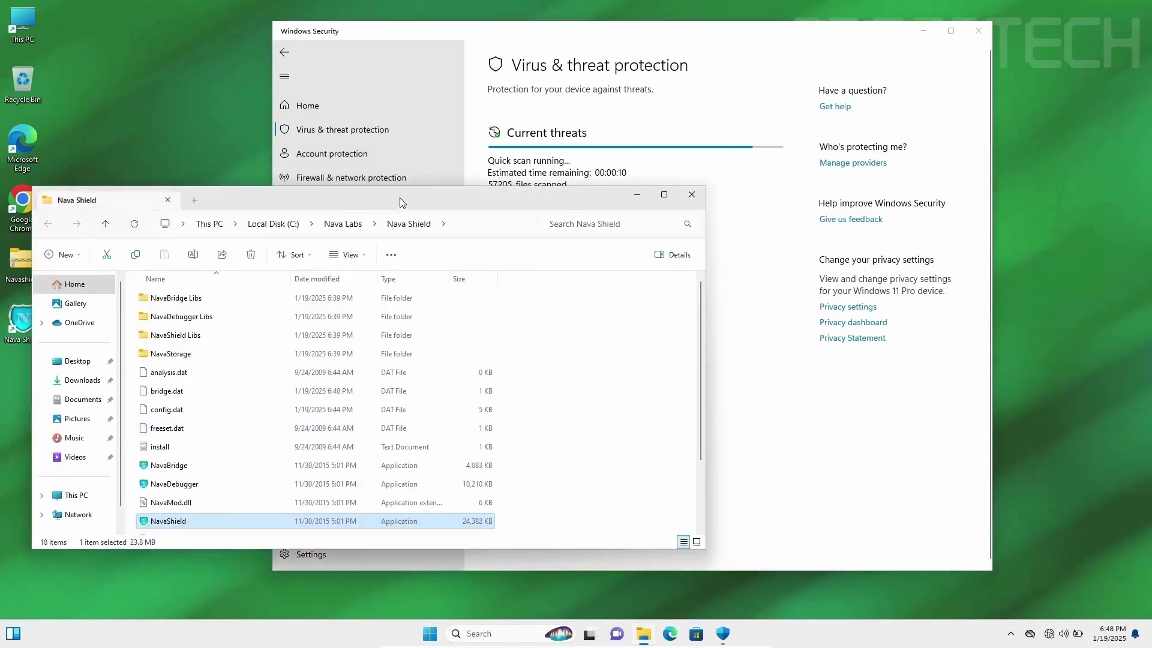
{"action": "left_click_drag", "start_coordinate": [400, 196], "coordinate": [403, 180]}
{"action": "key", "text": "alt+Up"}
{"action": "right_click", "coordinate": [171, 282]}
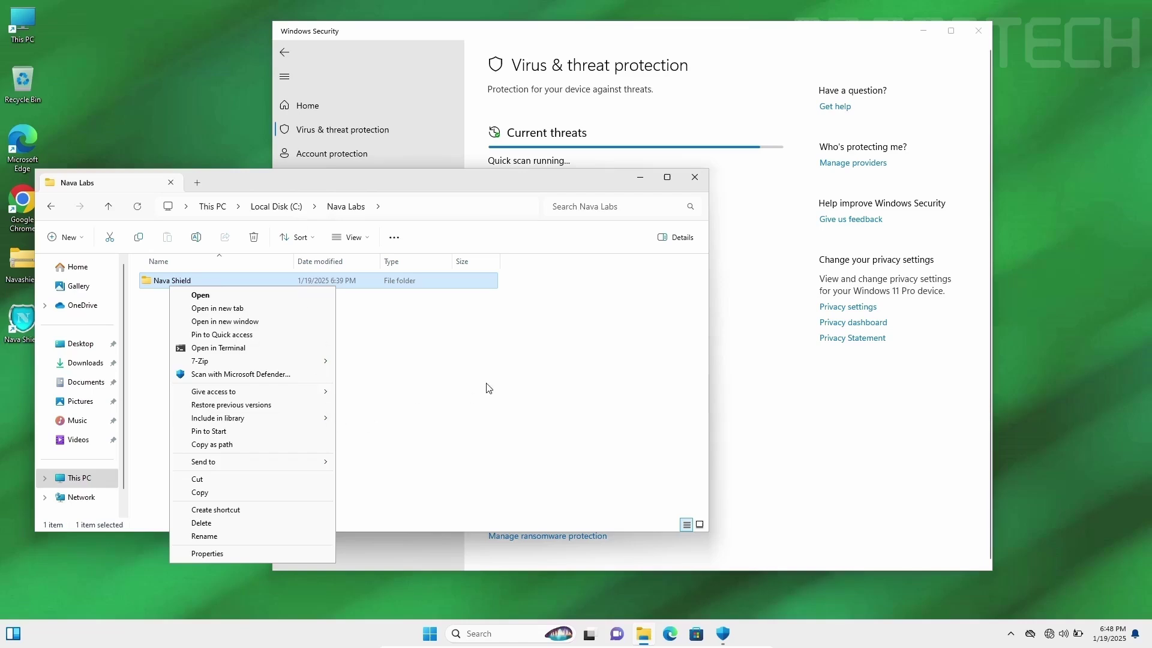
{"action": "left_click", "coordinate": [531, 364]}
- Move the Windows Security window off the Nava Labs folder listing and return the virtual machine to full screen
{"action": "left_click", "coordinate": [651, 160]}
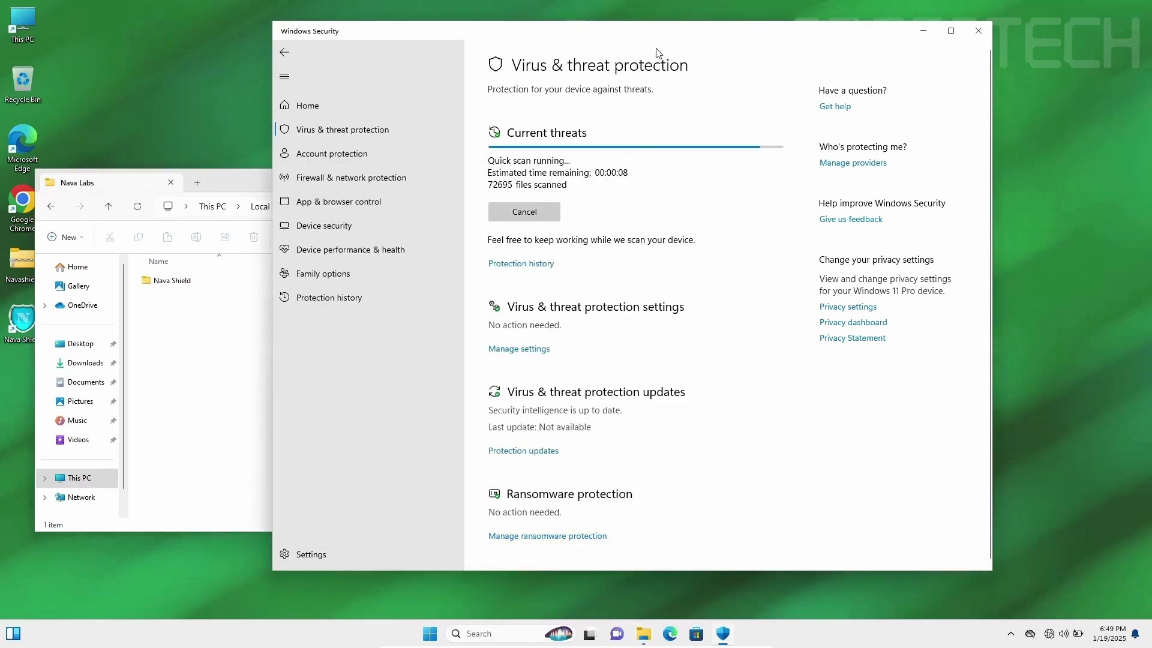
{"action": "left_click_drag", "start_coordinate": [656, 36], "coordinate": [803, 33]}
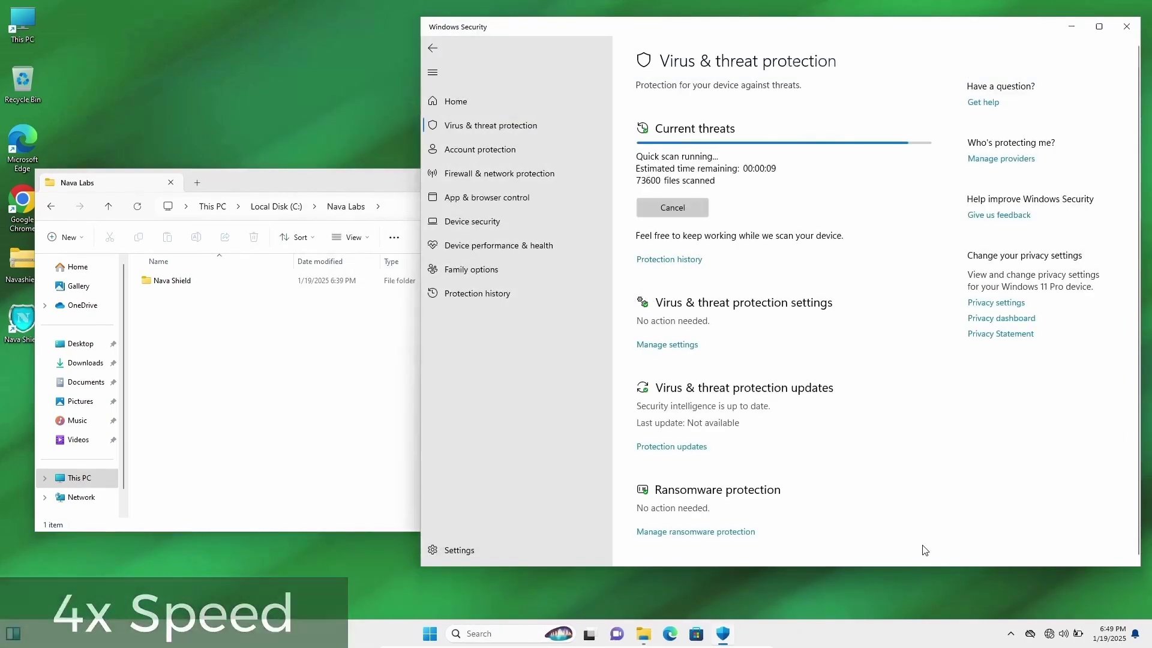
{"action": "left_click", "coordinate": [422, 600]}
{"action": "left_click", "coordinate": [456, 509]}
{"action": "key", "text": "Control_R+f"}
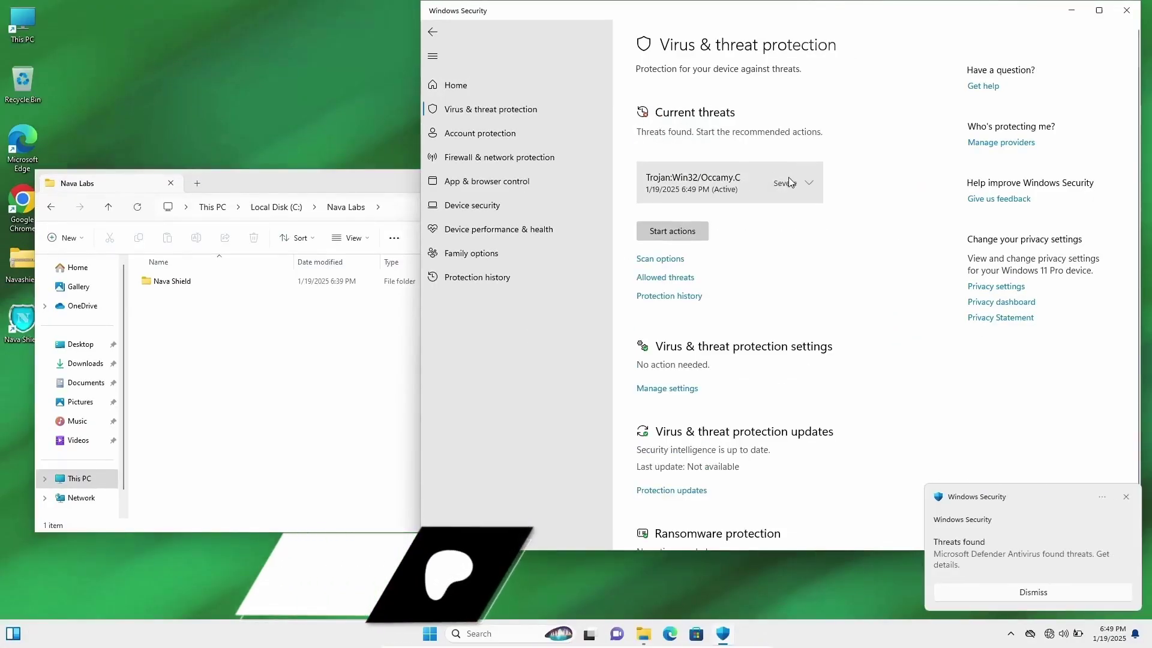
- Start the recommended actions on the Trojan:Win32/Occamy.C threat, and close the Mail and Desktop folder windows
{"action": "left_click", "coordinate": [680, 231]}
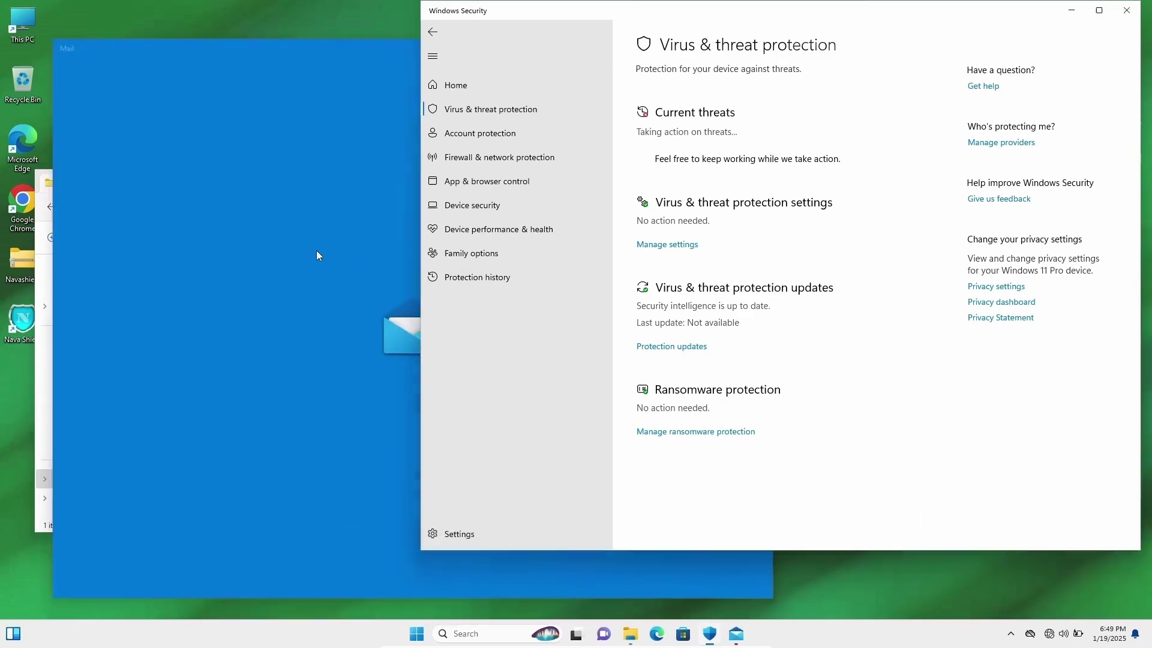
{"action": "left_click", "coordinate": [317, 252]}
{"action": "left_click", "coordinate": [759, 46]}
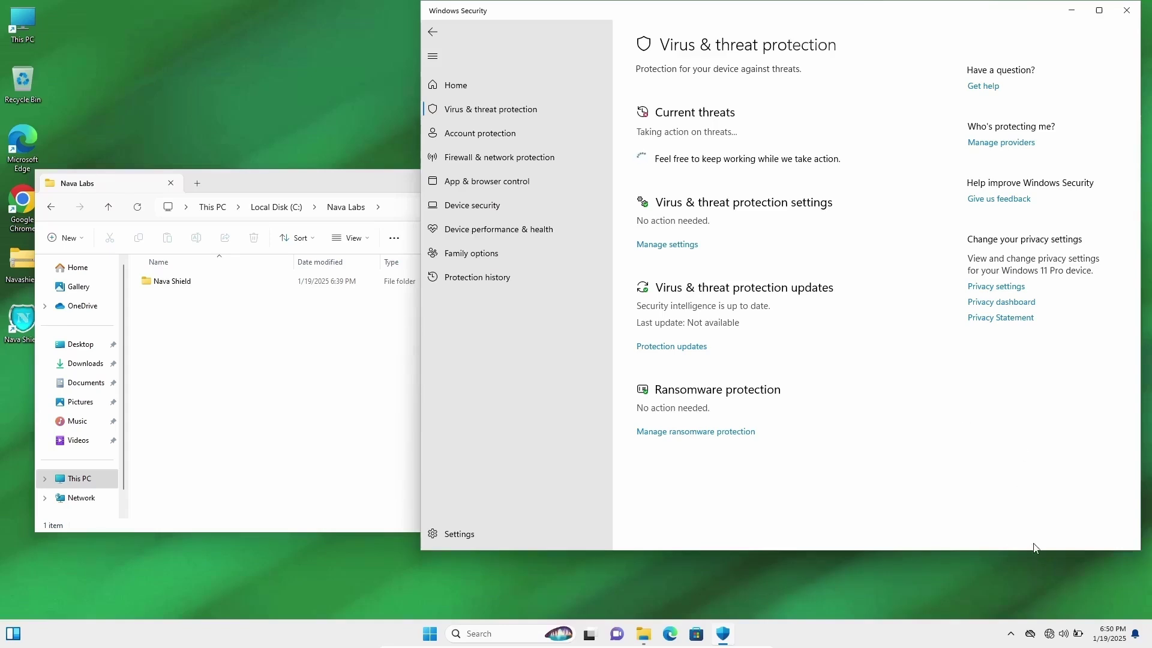
{"action": "left_click", "coordinate": [1011, 636]}
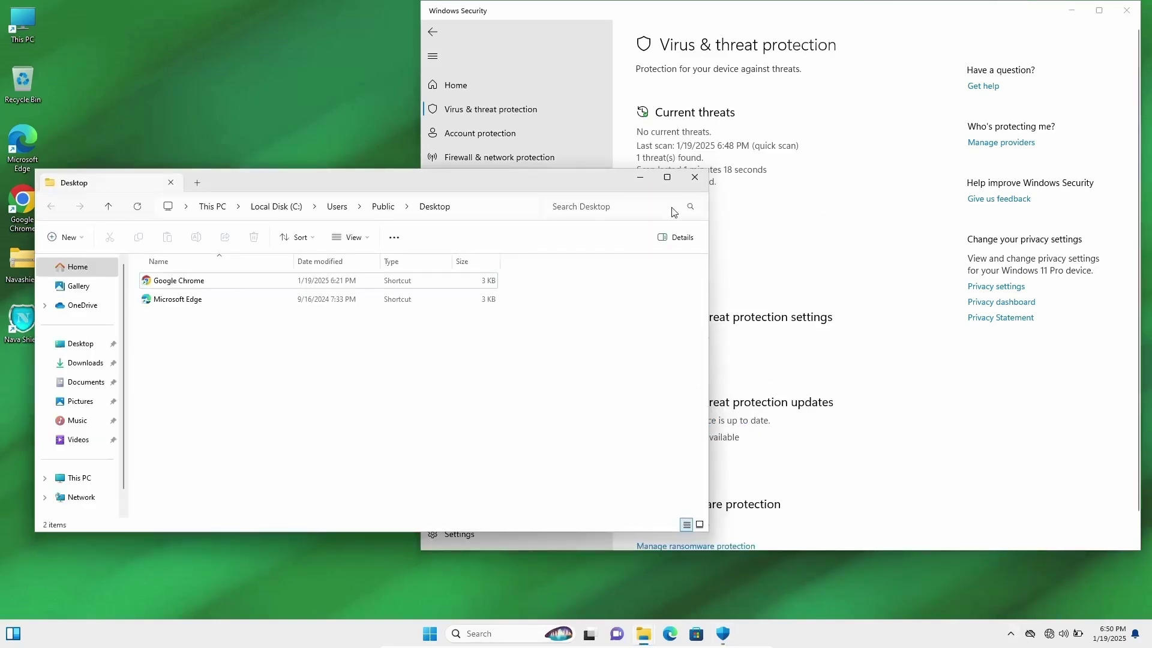
{"action": "left_click", "coordinate": [695, 178]}
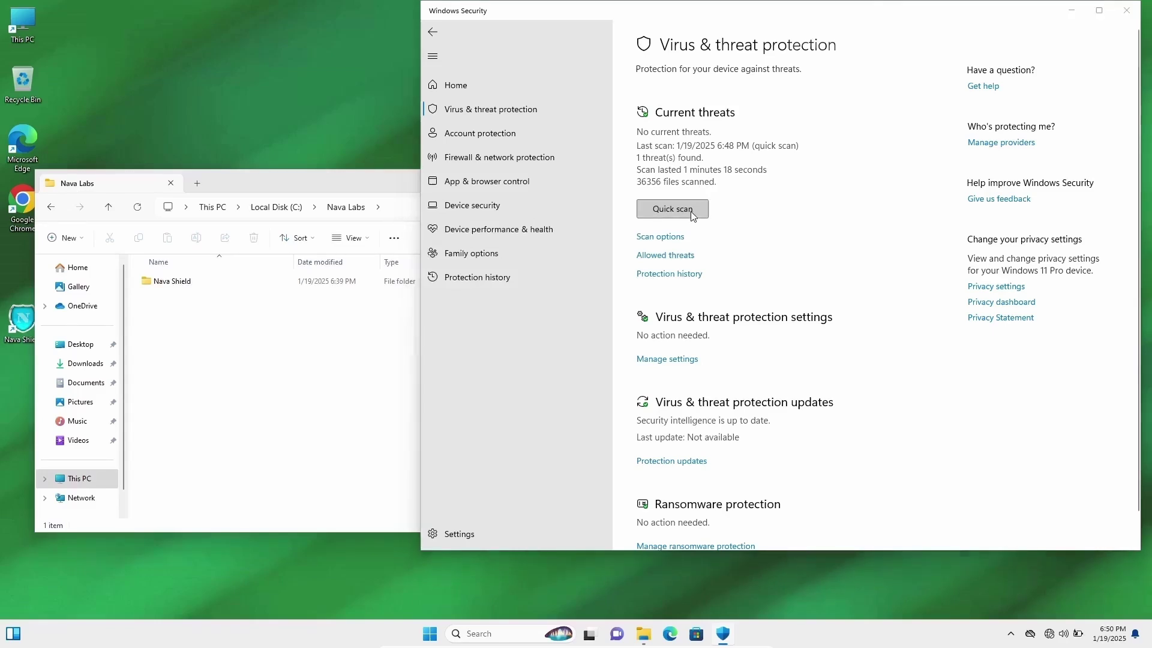
- Scan the Nava Shield folder inside Nava Labs with Microsoft Defender
{"action": "left_click", "coordinate": [711, 193]}
{"action": "left_click", "coordinate": [280, 182]}
{"action": "right_click", "coordinate": [168, 285]}
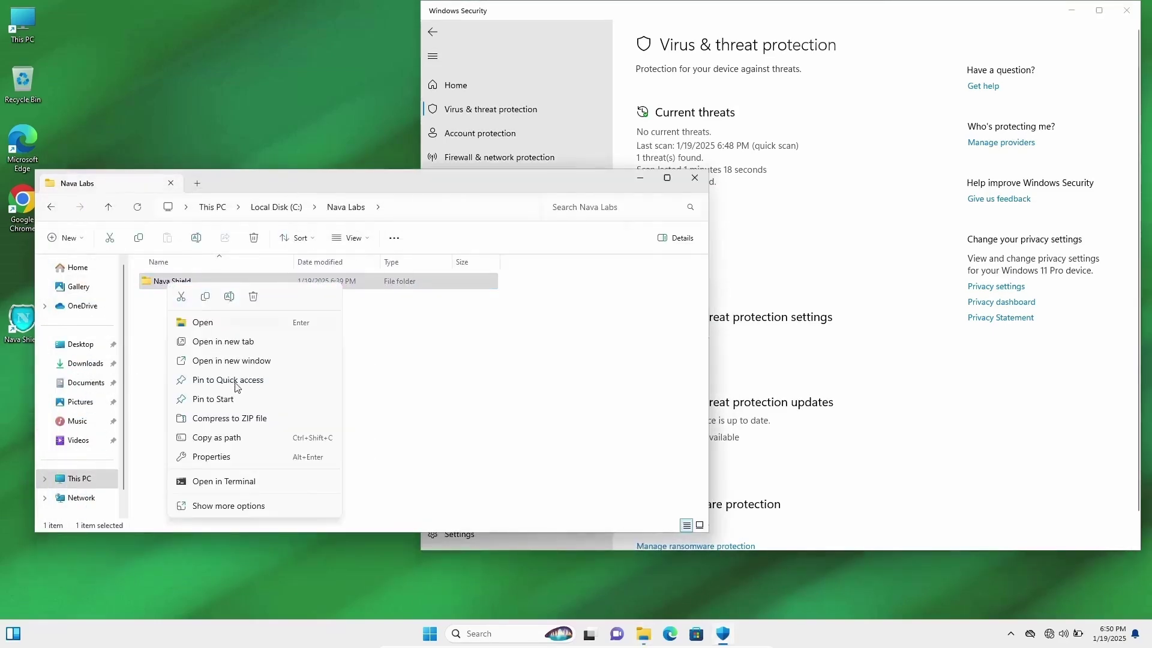
{"action": "left_click", "coordinate": [215, 507]}
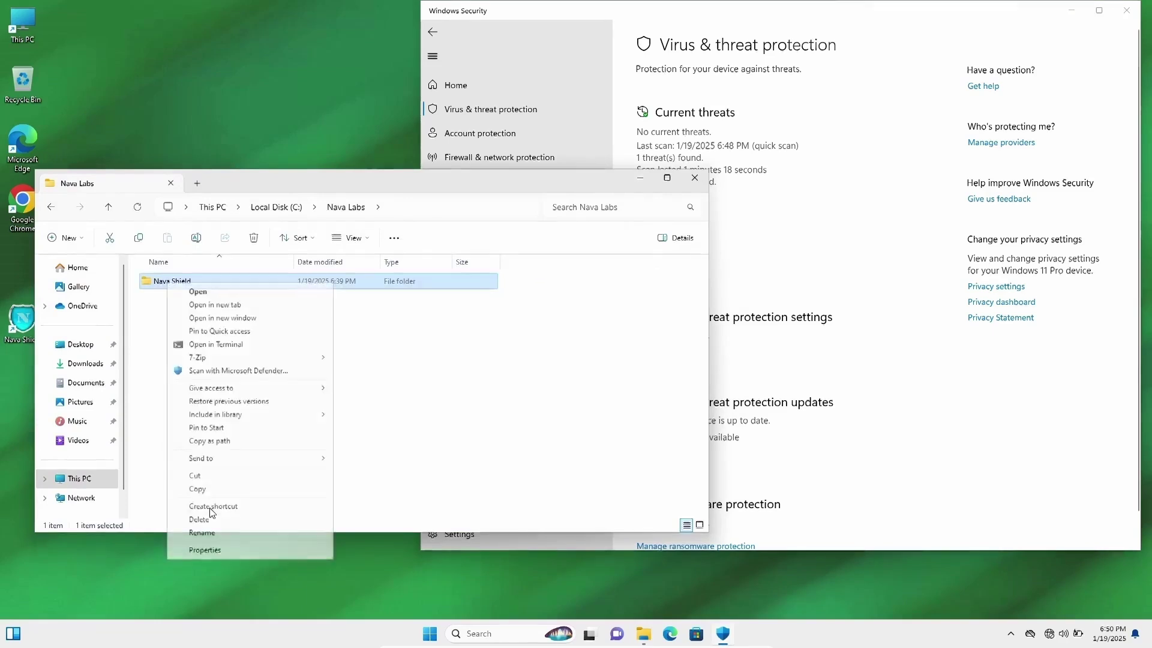
{"action": "left_click", "coordinate": [243, 371]}
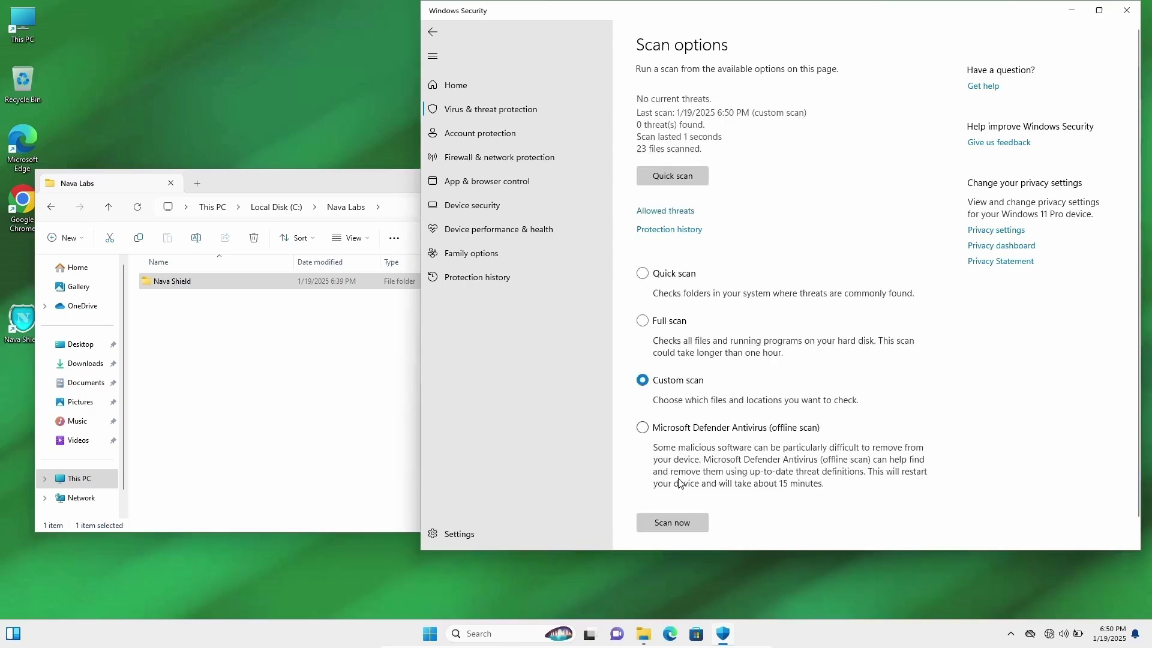
- Check which program files are in the Nava Shield folder and close the folder window
{"action": "double_click", "coordinate": [192, 282]}
{"action": "scroll", "coordinate": [201, 479], "scroll_direction": "down", "scroll_amount": 1}
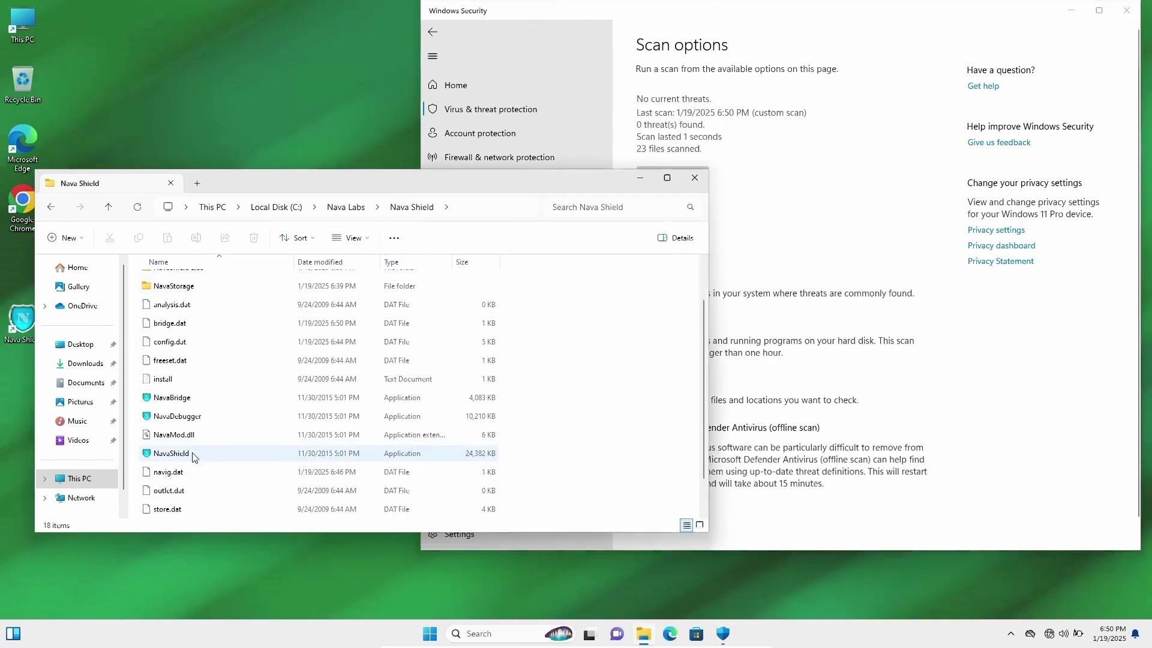
{"action": "scroll", "coordinate": [630, 449], "scroll_direction": "down", "scroll_amount": 1}
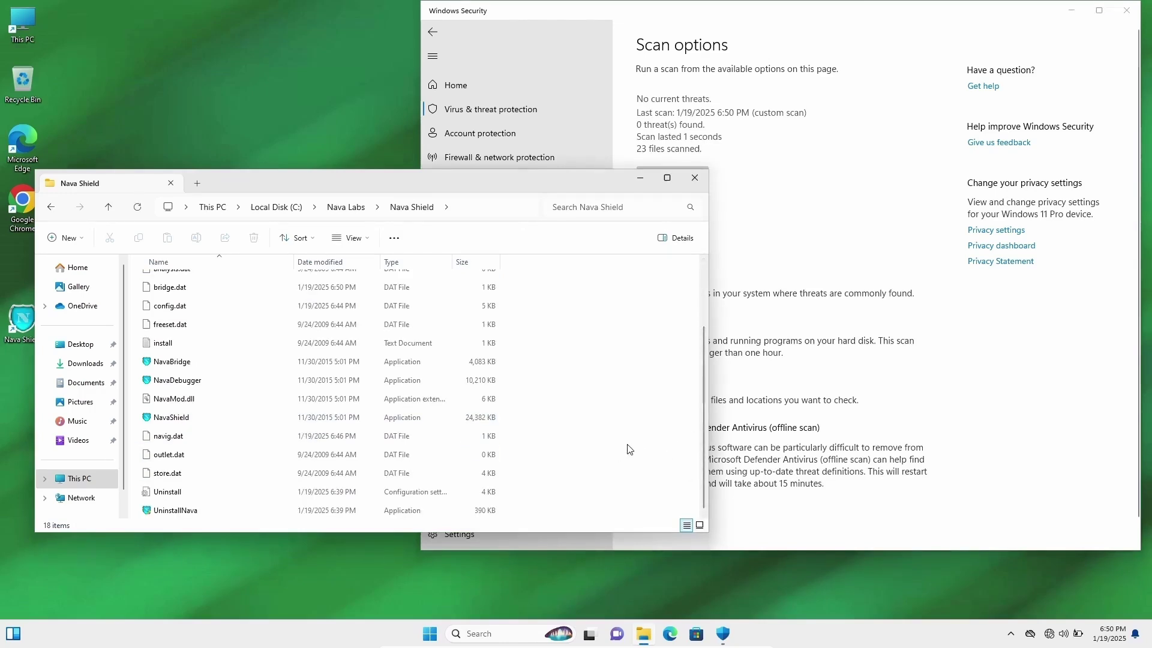
{"action": "left_click", "coordinate": [695, 177]}
- Shift the Windows Security window and close the browser window showing the amandalist.com page
{"action": "left_click_drag", "start_coordinate": [698, 14], "coordinate": [523, 41]}
{"action": "left_click", "coordinate": [468, 454]}
{"action": "mouse_move", "coordinate": [36, 313]}
{"action": "left_mouse_down"}
{"action": "mouse_move", "coordinate": [46, 240]}
{"action": "mouse_move", "coordinate": [27, 317]}
{"action": "left_mouse_up"}
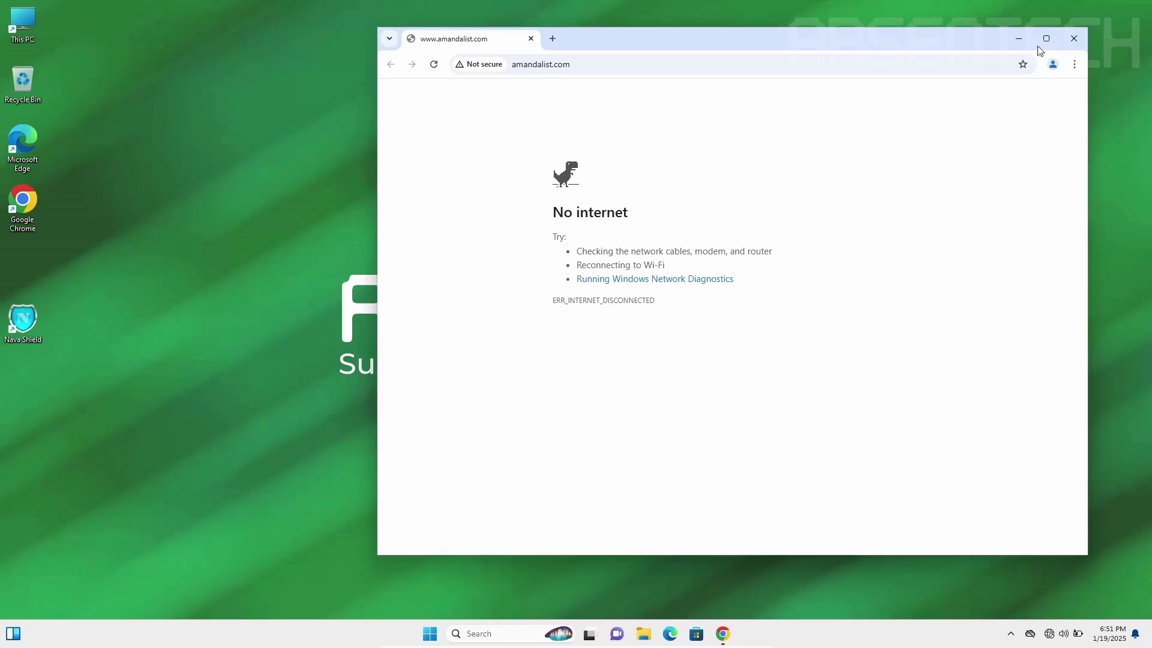
{"action": "left_click", "coordinate": [1074, 38]}
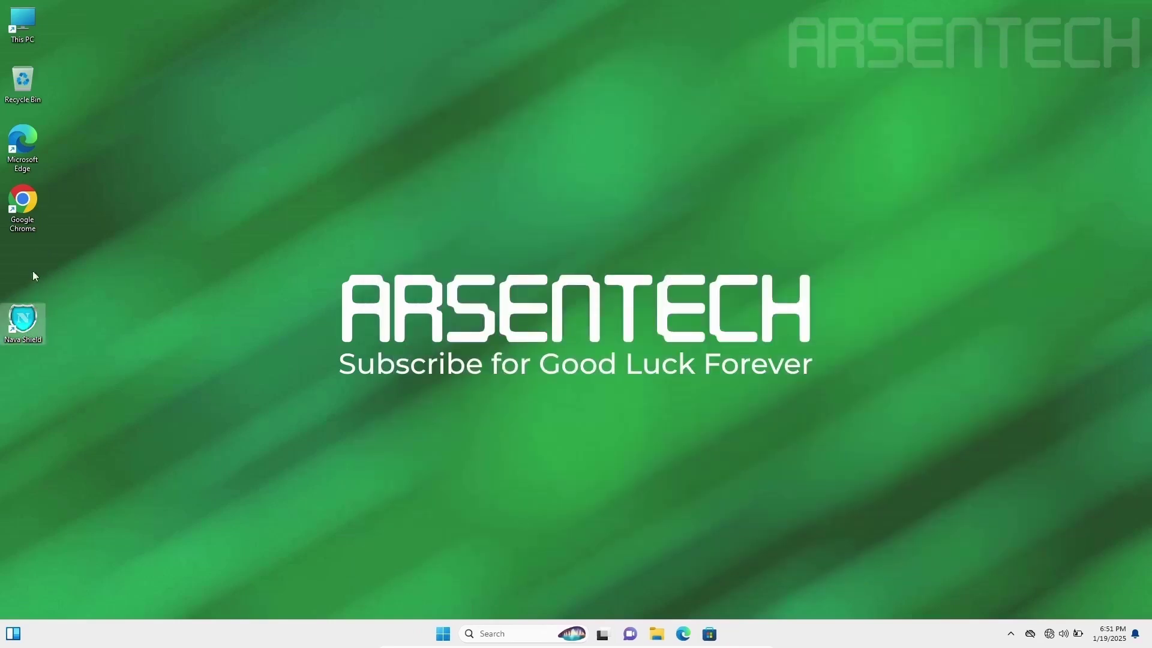
- Place the Nava Shield shortcut directly below Google Chrome on the desktop, and briefly open and close This PC
{"action": "left_click_drag", "start_coordinate": [33, 276], "coordinate": [27, 253]}
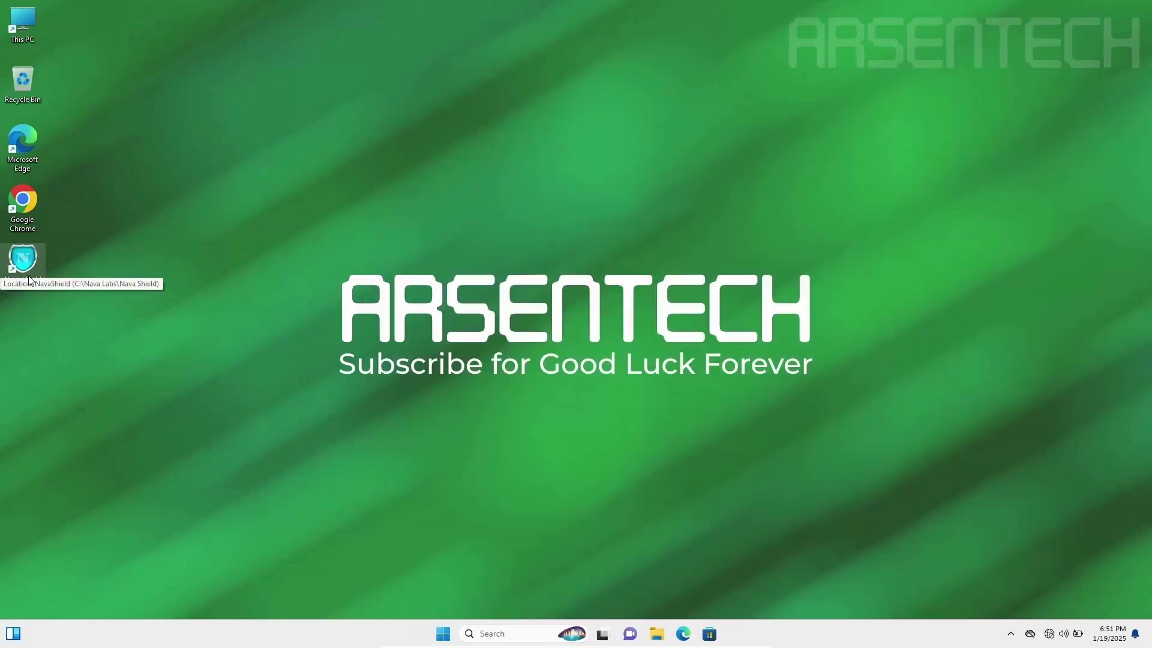
{"action": "double_click", "coordinate": [23, 61]}
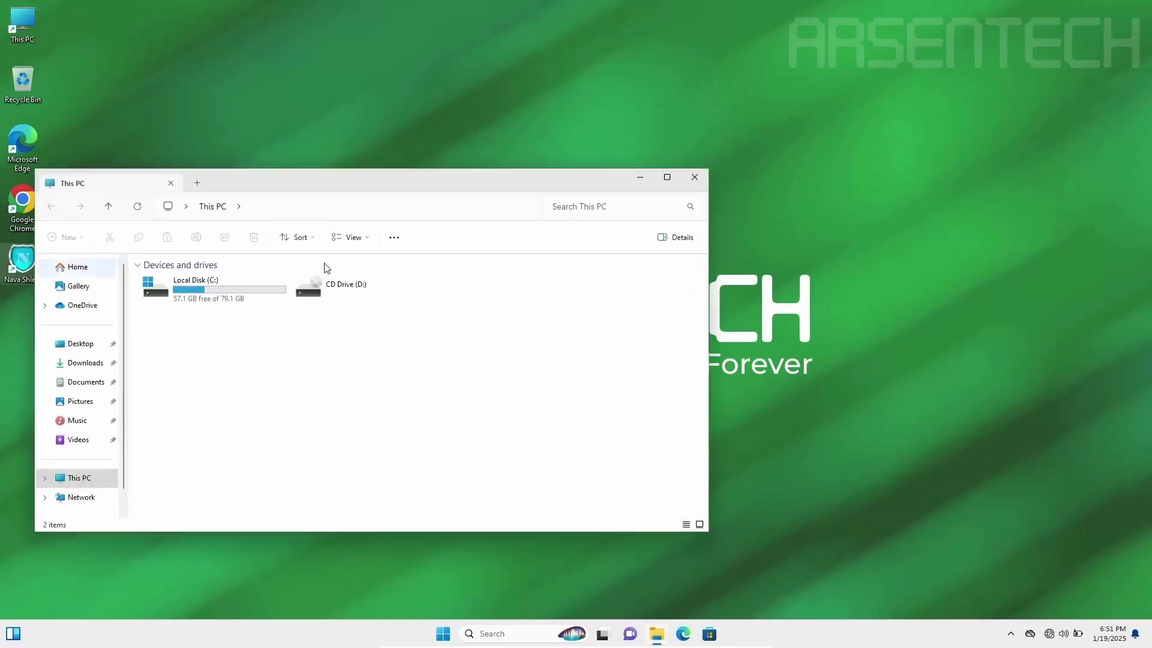
{"action": "left_click", "coordinate": [696, 177]}
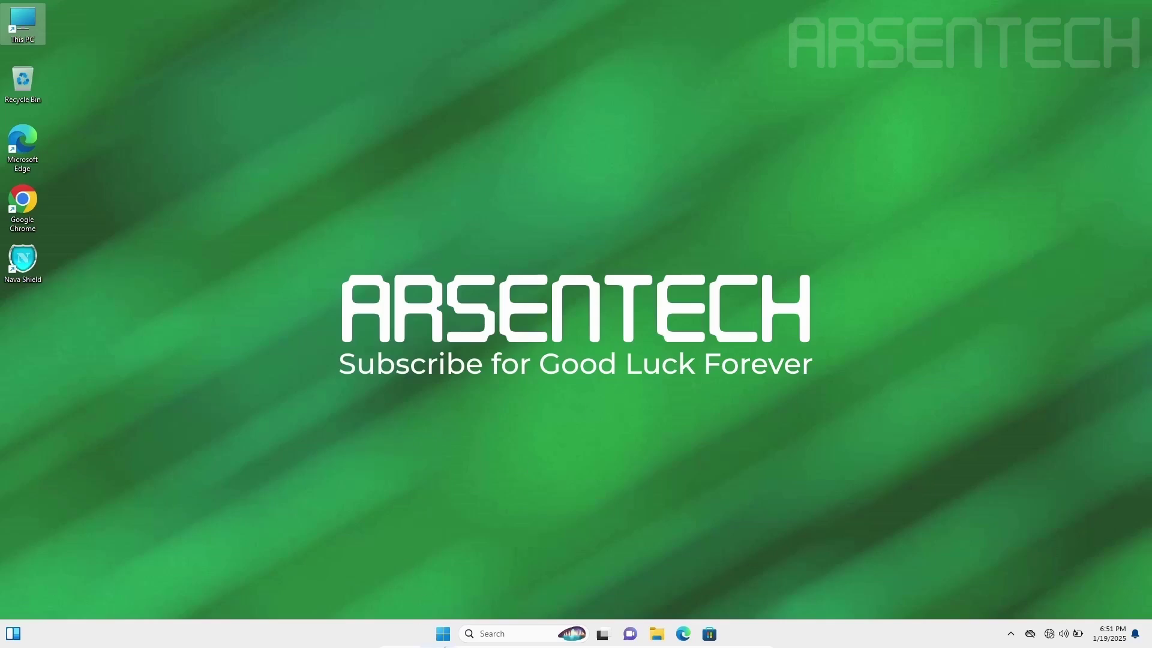